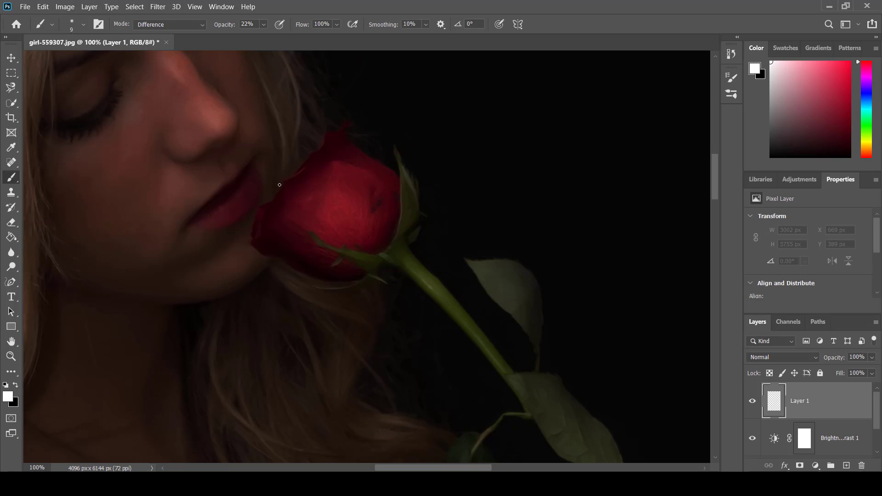
Step: Trace a closed path around the rose bloom with the Freeform Pen tool
{"action": "left_click", "coordinate": [12, 282]}
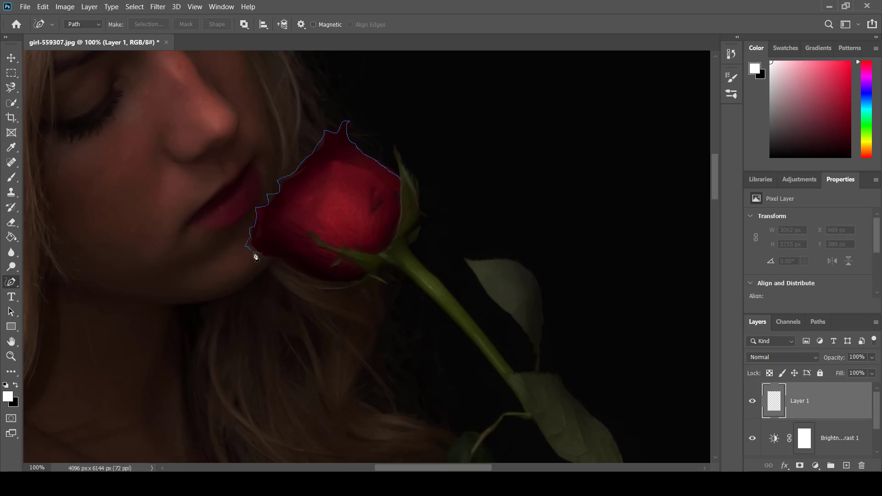
{"action": "left_click_drag", "start_coordinate": [272, 261], "coordinate": [271, 260]}
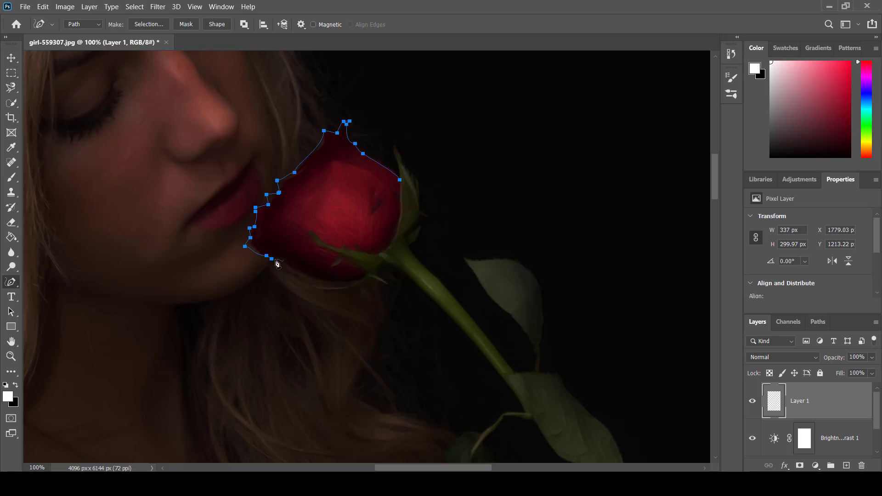
{"action": "left_click_drag", "start_coordinate": [364, 284], "coordinate": [365, 278]}
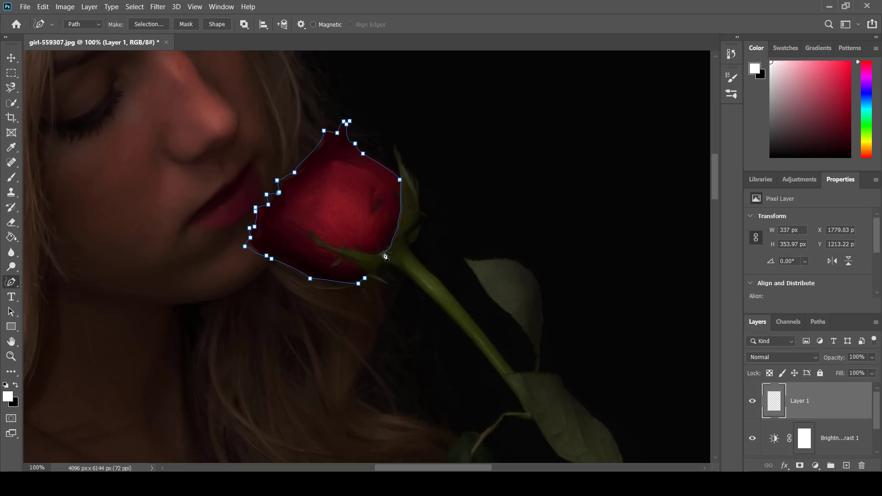
{"action": "left_click_drag", "start_coordinate": [368, 281], "coordinate": [366, 279]}
Step: Try stroking the rose path with the current brush settings
{"action": "right_click", "coordinate": [324, 196]}
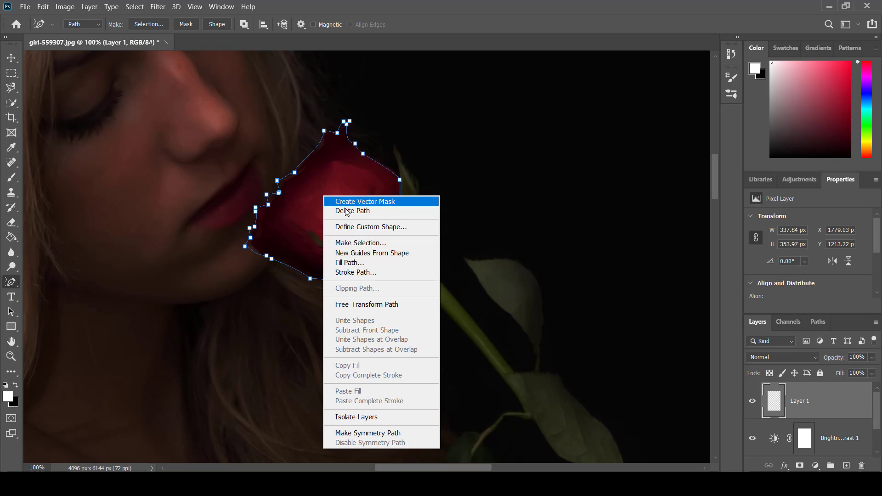
{"action": "left_click", "coordinate": [375, 273]}
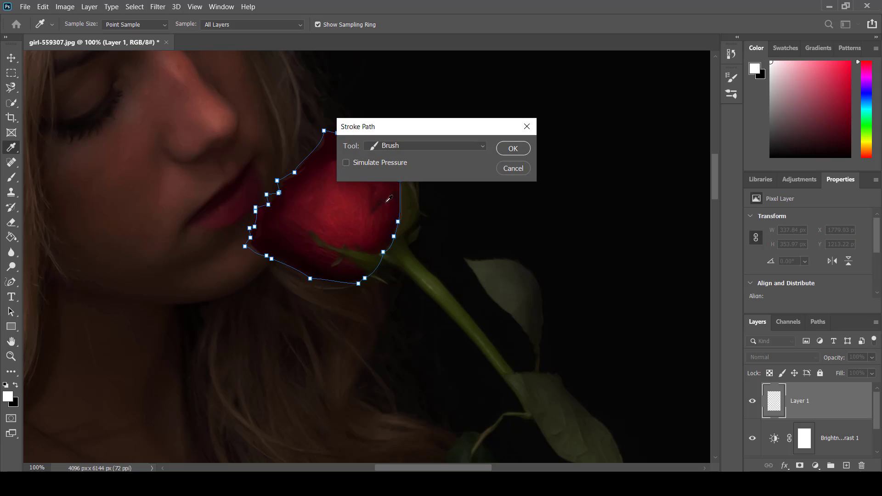
{"action": "left_click", "coordinate": [512, 149]}
{"action": "key", "text": "ctrl+z"}
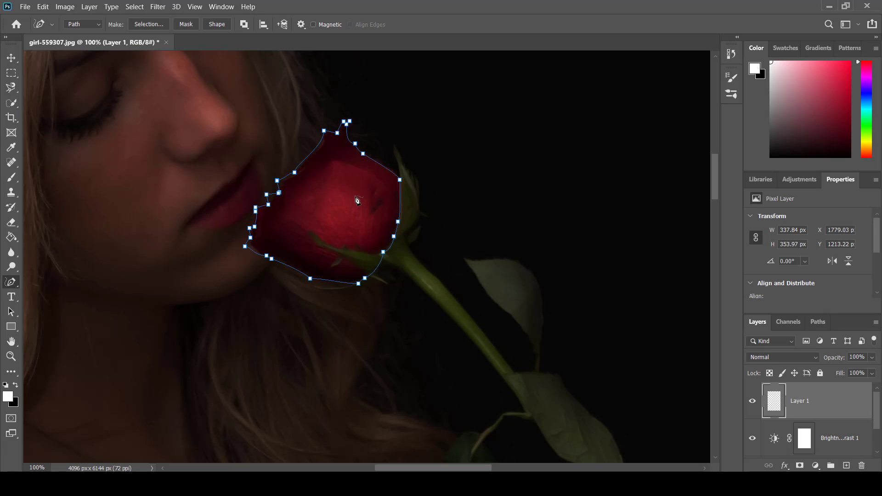
Step: Set the brush to the Hard Round Pressure Opacity preset at 100% opacity
{"action": "left_click", "coordinate": [17, 178]}
{"action": "left_click", "coordinate": [731, 93]}
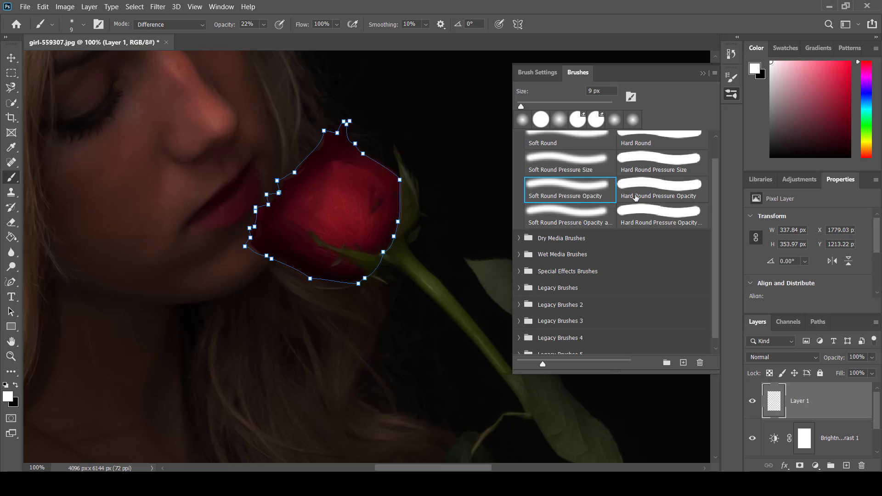
{"action": "left_click", "coordinate": [662, 197]}
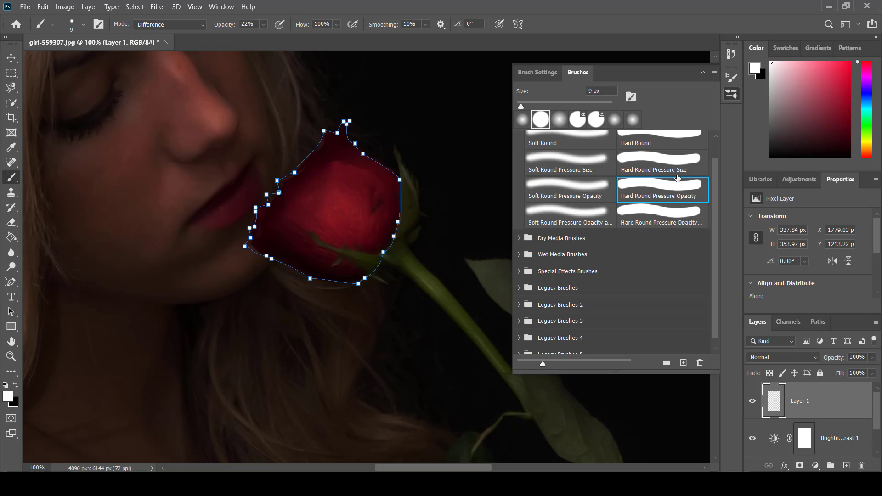
{"action": "left_click", "coordinate": [703, 74]}
{"action": "left_click", "coordinate": [264, 26]}
{"action": "left_click_drag", "start_coordinate": [266, 37], "coordinate": [335, 40]}
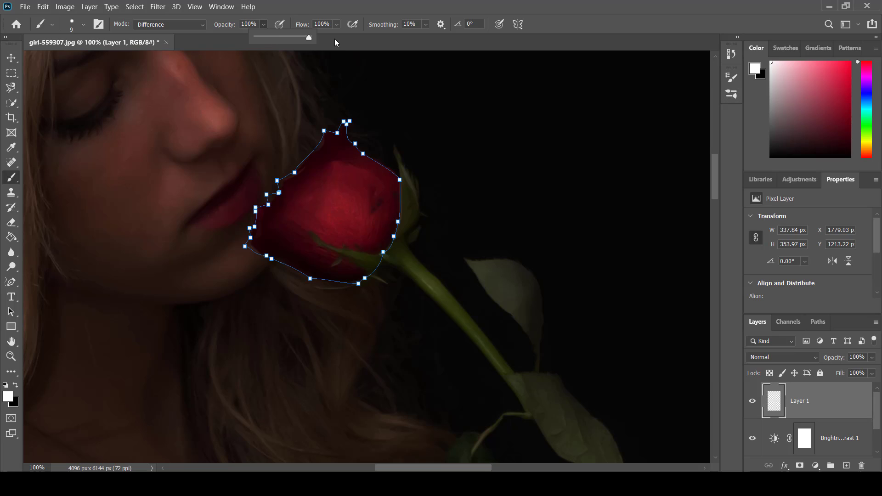
Step: Stroke the rose path in white with the Brush tool and delete the path
{"action": "right_click", "coordinate": [328, 202]}
{"action": "left_click", "coordinate": [362, 278]}
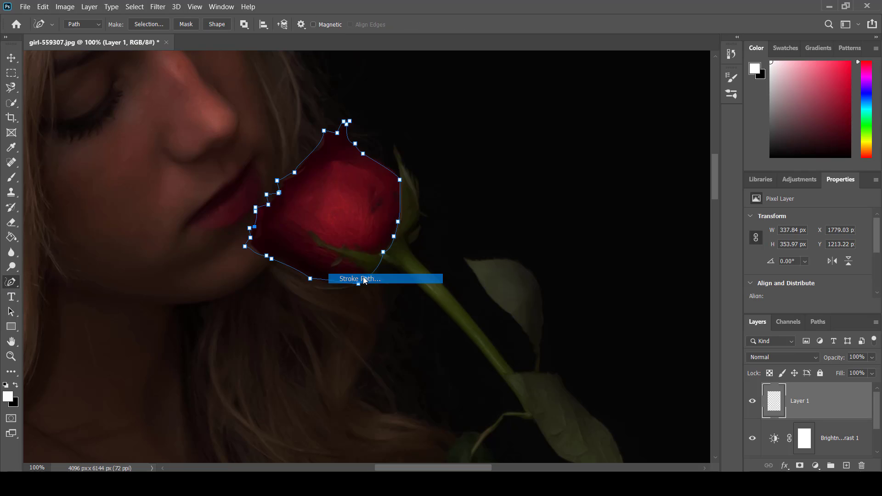
{"action": "left_click", "coordinate": [511, 149]}
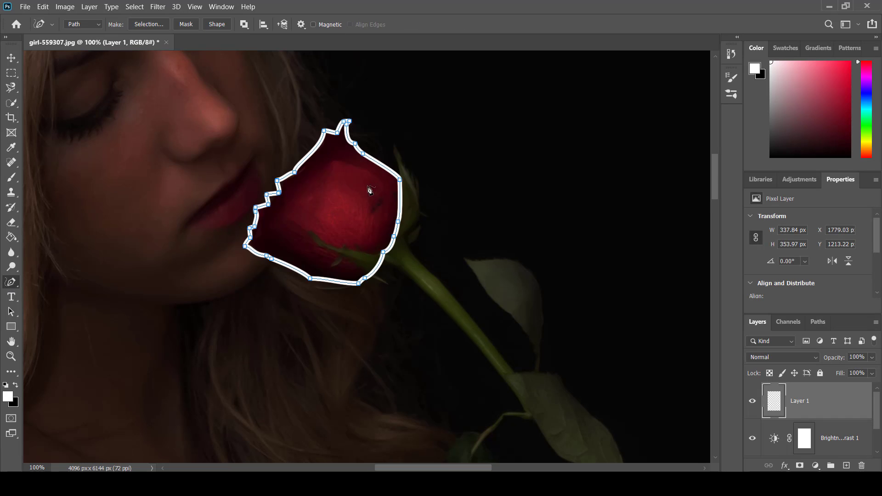
{"action": "right_click", "coordinate": [331, 189]}
{"action": "left_click", "coordinate": [352, 205]}
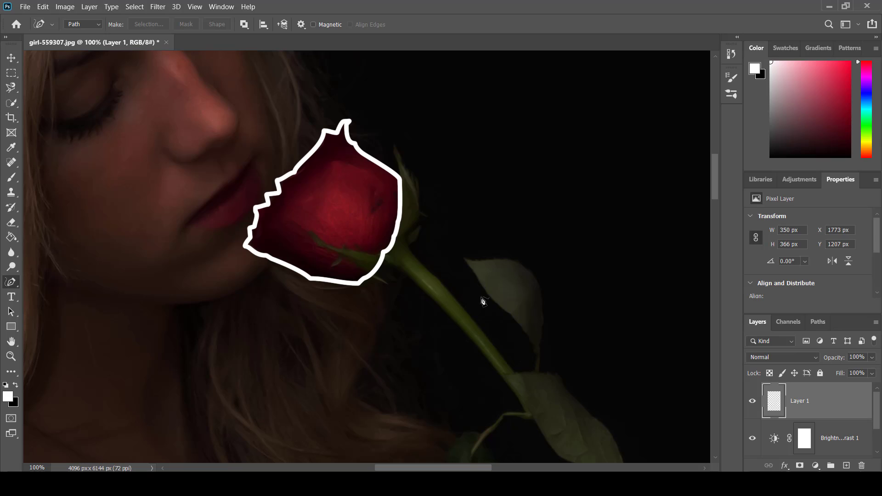
Step: Add a new layer above the white outline and set its blending mode to Linear Dodge (Add)
{"action": "left_click", "coordinate": [845, 465]}
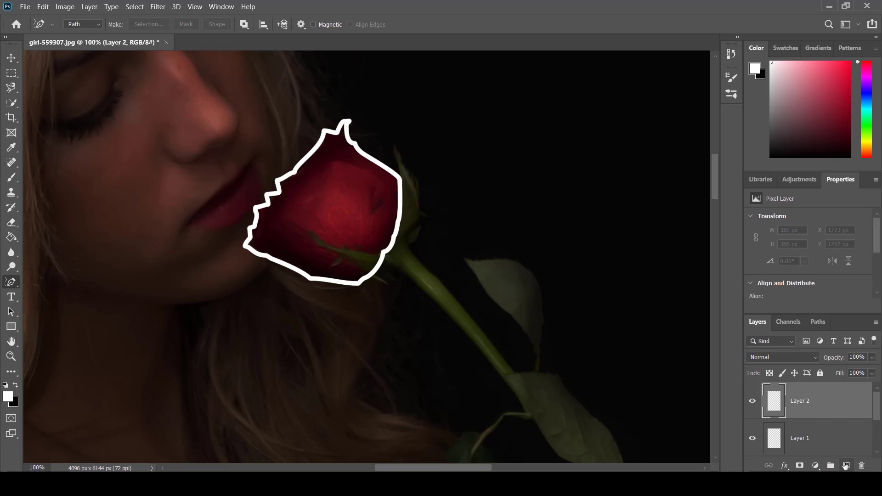
{"action": "left_click", "coordinate": [813, 359]}
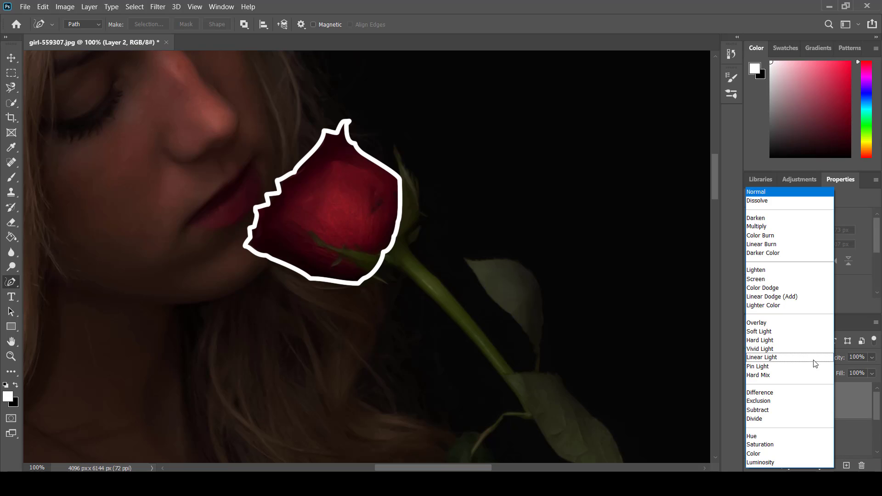
{"action": "left_click", "coordinate": [785, 297]}
Step: Enlarge the brush to 51 px and set the foreground colour to bright red
{"action": "key", "text": "b"}
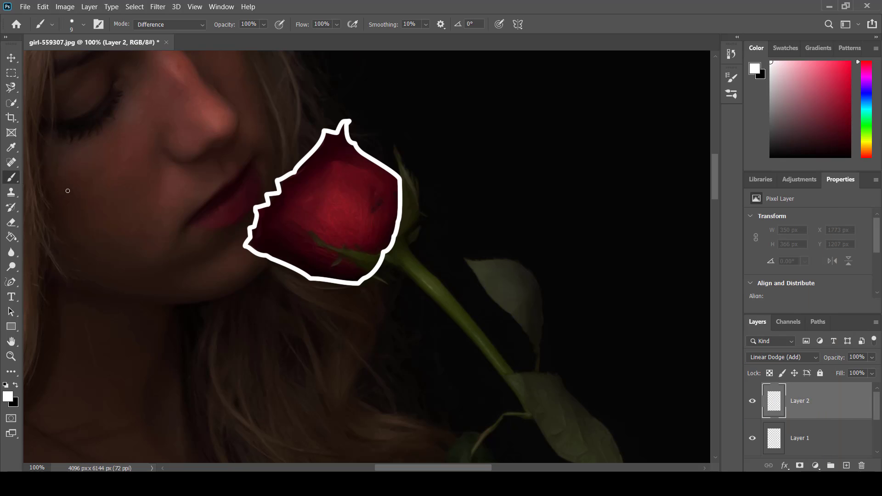
{"action": "left_click_drag", "start_coordinate": [392, 223], "coordinate": [411, 231]}
{"action": "left_click", "coordinate": [13, 394]}
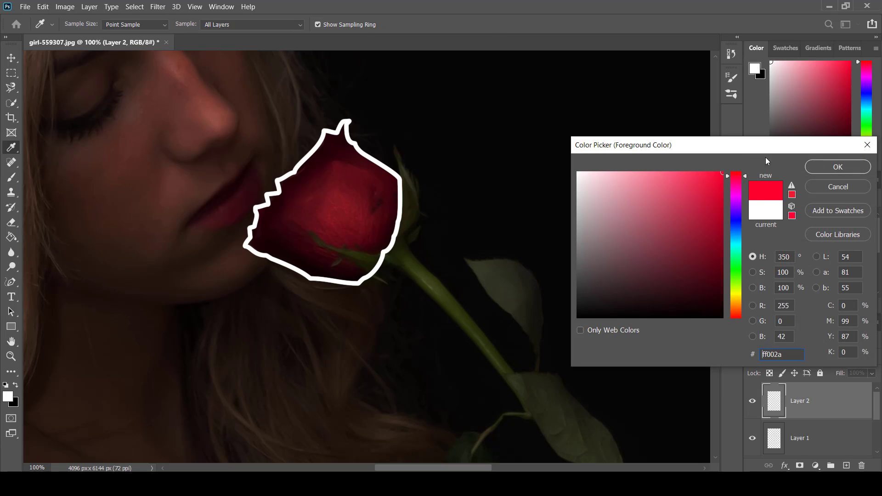
{"action": "left_click_drag", "start_coordinate": [722, 177], "coordinate": [721, 180]}
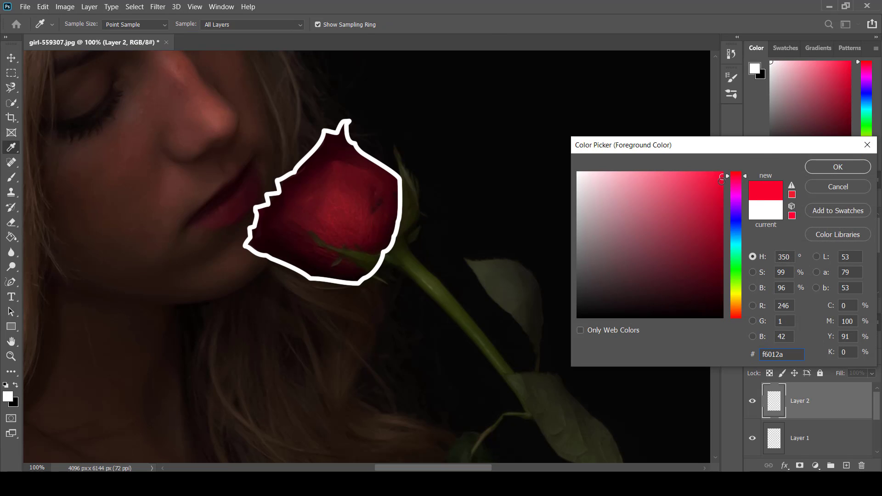
{"action": "left_click", "coordinate": [820, 168]}
Step: Switch the brush to Soft Round Pressure Opacity and paint a red glow all along the white rose outline
{"action": "left_click_drag", "start_coordinate": [400, 202], "coordinate": [402, 182]}
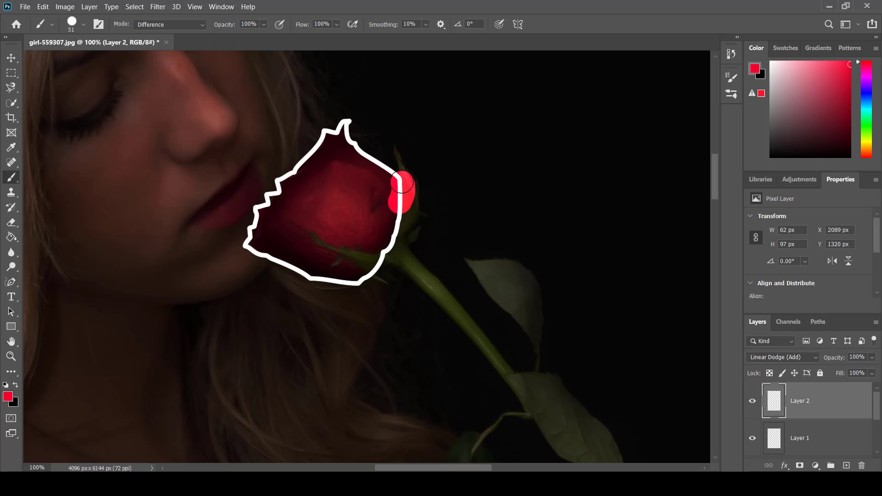
{"action": "key", "text": "ctrl+z"}
{"action": "left_click", "coordinate": [731, 99]}
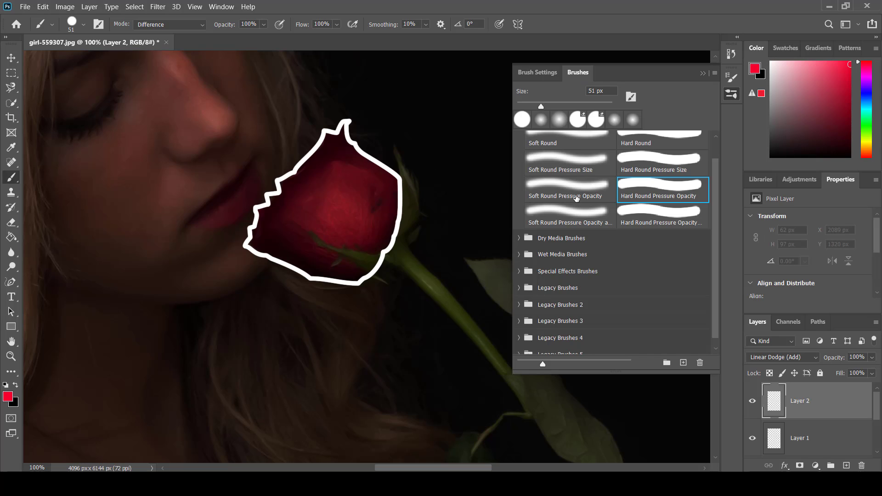
{"action": "left_click", "coordinate": [596, 199]}
{"action": "left_click", "coordinate": [703, 73]}
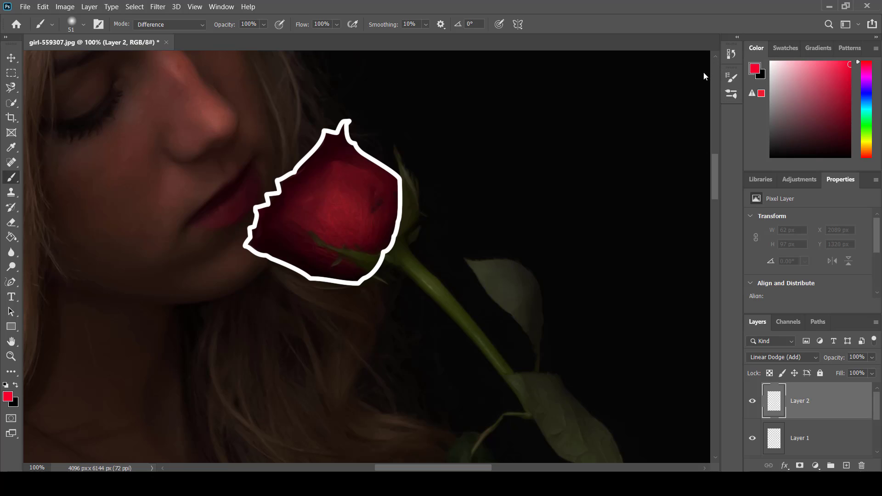
{"action": "mouse_move", "coordinate": [395, 211]}
{"action": "left_mouse_down"}
{"action": "mouse_move", "coordinate": [392, 174]}
{"action": "mouse_move", "coordinate": [348, 138]}
{"action": "mouse_move", "coordinate": [355, 119]}
{"action": "mouse_move", "coordinate": [334, 134]}
{"action": "mouse_move", "coordinate": [322, 131]}
{"action": "mouse_move", "coordinate": [302, 166]}
{"action": "mouse_move", "coordinate": [276, 178]}
{"action": "mouse_move", "coordinate": [276, 194]}
{"action": "mouse_move", "coordinate": [262, 197]}
{"action": "mouse_move", "coordinate": [239, 244]}
{"action": "mouse_move", "coordinate": [303, 274]}
{"action": "mouse_move", "coordinate": [361, 282]}
{"action": "mouse_move", "coordinate": [400, 209]}
{"action": "left_mouse_up"}
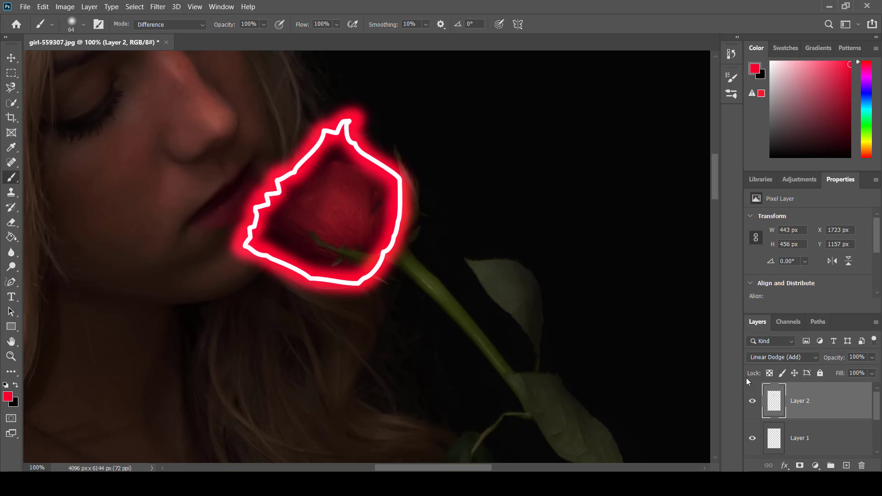
Step: Duplicate the red glow layer and set the copy's opacity to 38%
{"action": "key", "text": "ctrl+j"}
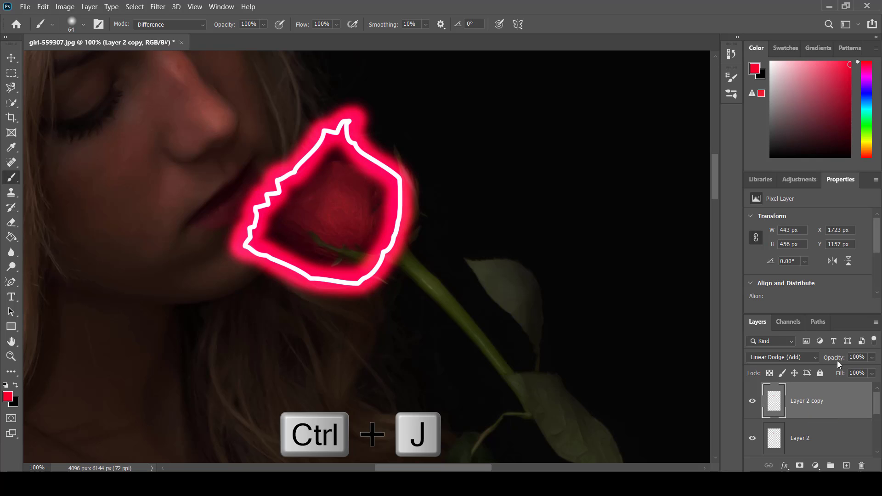
{"action": "left_click_drag", "start_coordinate": [831, 363], "coordinate": [800, 361]}
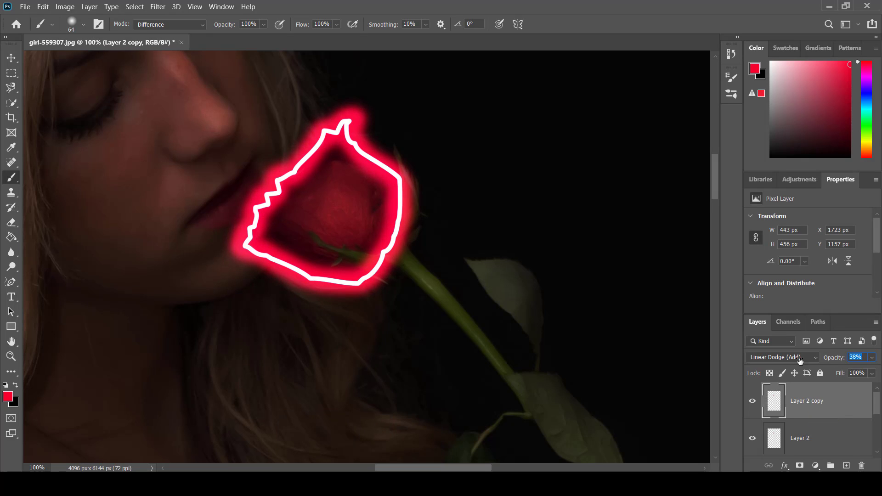
Step: Add a new layer and paint the inside of the rose bloom red with the soft brush at 49% opacity
{"action": "left_click", "coordinate": [846, 465]}
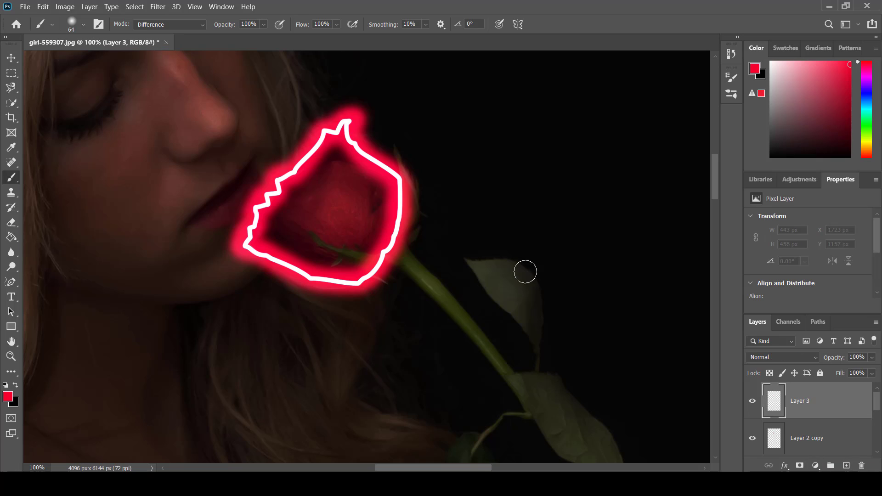
{"action": "left_click", "coordinate": [731, 95]}
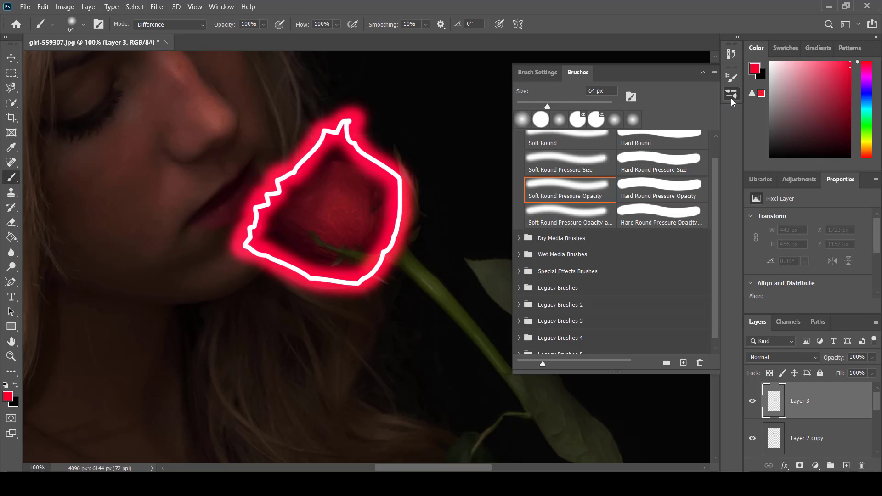
{"action": "left_click", "coordinate": [731, 94]}
{"action": "left_click", "coordinate": [264, 25]}
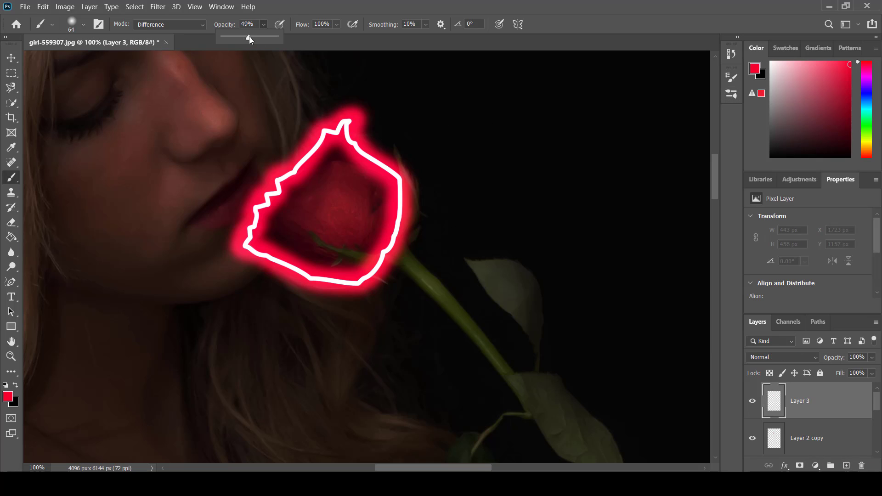
{"action": "mouse_move", "coordinate": [336, 174]}
{"action": "left_mouse_down"}
{"action": "mouse_move", "coordinate": [273, 219]}
{"action": "mouse_move", "coordinate": [292, 240]}
{"action": "mouse_move", "coordinate": [338, 251]}
{"action": "mouse_move", "coordinate": [365, 238]}
{"action": "mouse_move", "coordinate": [364, 183]}
{"action": "mouse_move", "coordinate": [313, 214]}
{"action": "mouse_move", "coordinate": [345, 157]}
{"action": "mouse_move", "coordinate": [369, 203]}
{"action": "mouse_move", "coordinate": [379, 196]}
{"action": "mouse_move", "coordinate": [332, 254]}
{"action": "left_mouse_up"}
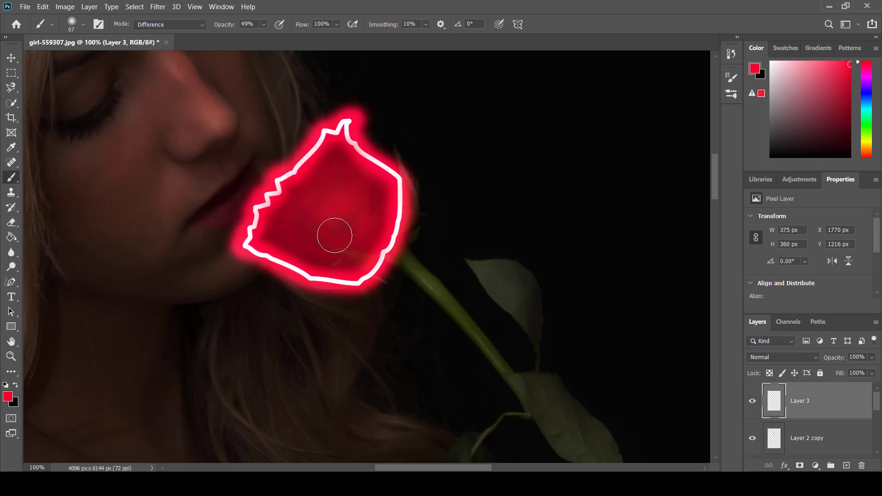
Step: Add another new layer and set its blending mode to Color
{"action": "key", "text": "ctrl+minus"}
{"action": "key", "text": "ctrl+minus"}
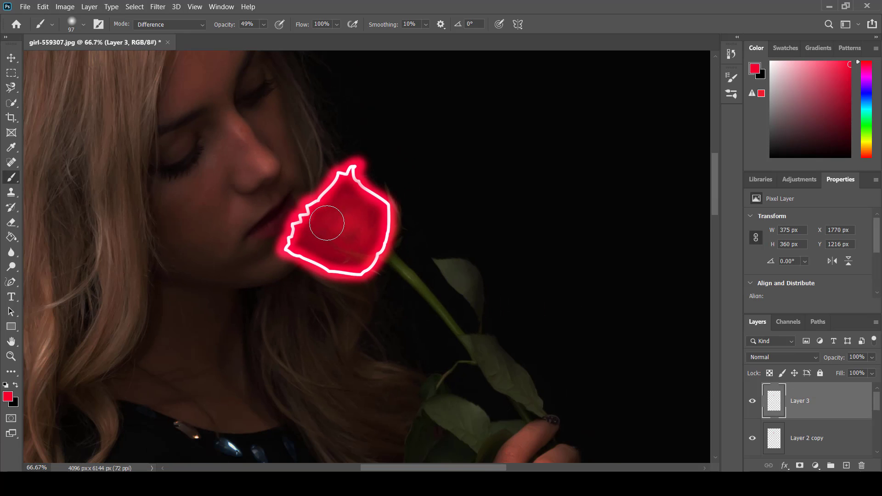
{"action": "left_click", "coordinate": [845, 466]}
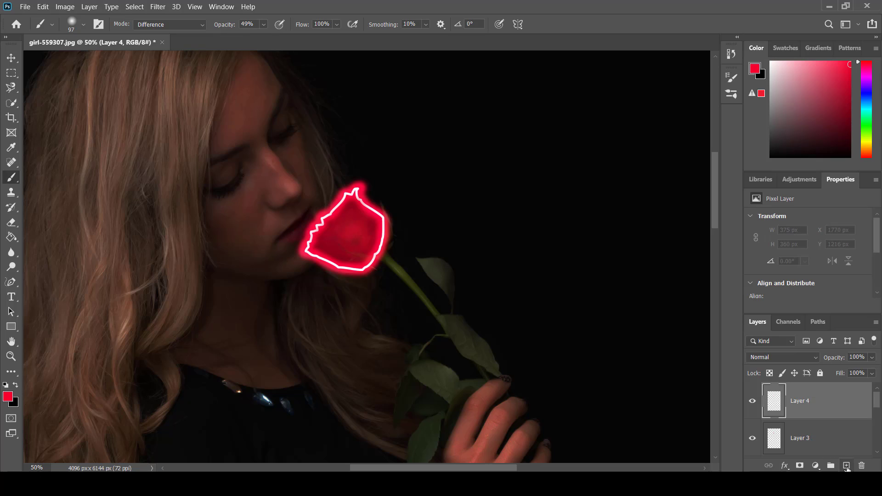
{"action": "left_click", "coordinate": [811, 360]}
{"action": "left_click", "coordinate": [773, 456]}
Step: Paint red light over the woman's face with a large soft brush at 100% opacity, undoing the strokes over the hair
{"action": "left_click_drag", "start_coordinate": [387, 301], "coordinate": [412, 312]}
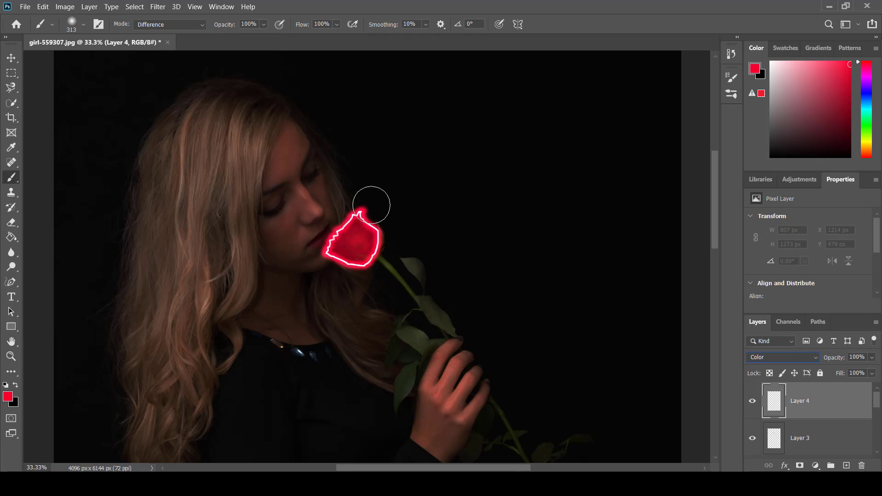
{"action": "mouse_move", "coordinate": [321, 197]}
{"action": "left_mouse_down"}
{"action": "mouse_move", "coordinate": [352, 214]}
{"action": "mouse_move", "coordinate": [305, 188]}
{"action": "mouse_move", "coordinate": [290, 148]}
{"action": "mouse_move", "coordinate": [286, 214]}
{"action": "mouse_move", "coordinate": [303, 253]}
{"action": "mouse_move", "coordinate": [276, 132]}
{"action": "mouse_move", "coordinate": [307, 124]}
{"action": "left_mouse_up"}
{"action": "mouse_move", "coordinate": [266, 148]}
{"action": "left_mouse_down"}
{"action": "mouse_move", "coordinate": [236, 143]}
{"action": "mouse_move", "coordinate": [263, 122]}
{"action": "mouse_move", "coordinate": [249, 169]}
{"action": "mouse_move", "coordinate": [245, 279]}
{"action": "mouse_move", "coordinate": [211, 319]}
{"action": "left_mouse_up"}
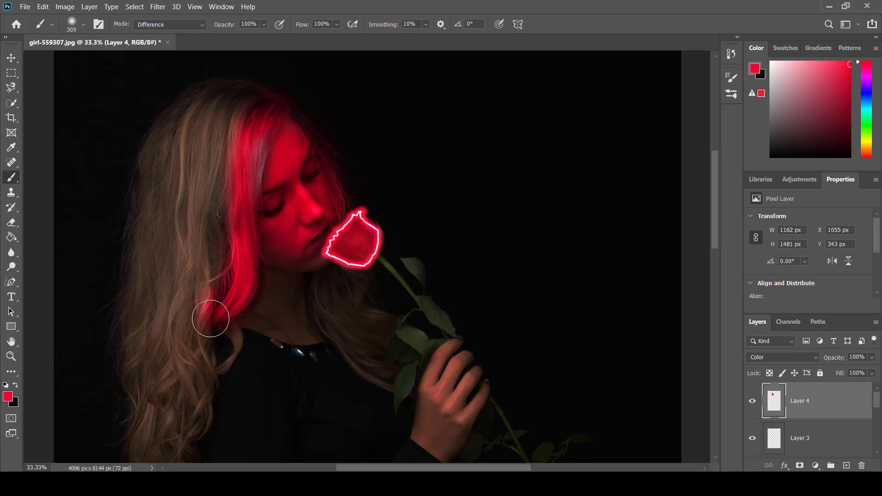
{"action": "key", "text": "ctrl+z"}
{"action": "key", "text": "ctrl+z"}
{"action": "key", "text": "ctrl+z"}
{"action": "key", "text": "ctrl+z"}
{"action": "key", "text": "ctrl+z"}
{"action": "key", "text": "ctrl+z"}
{"action": "key", "text": "ctrl+z"}
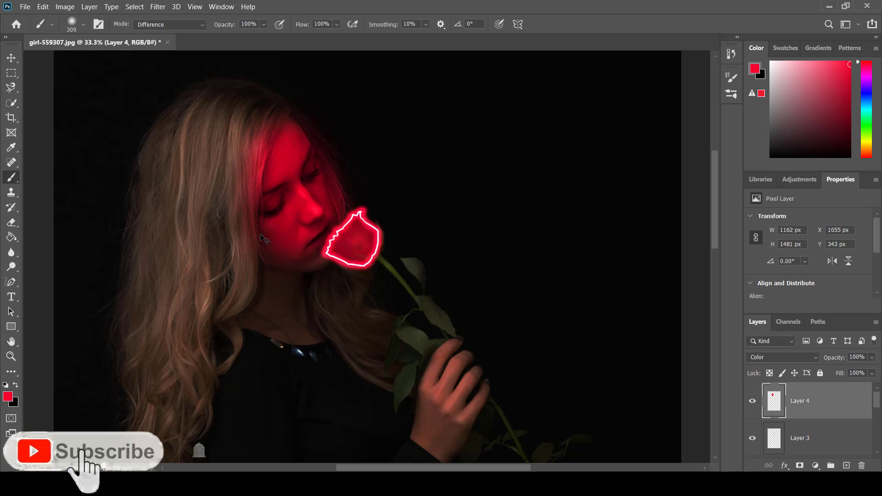
{"action": "mouse_move", "coordinate": [300, 250]}
{"action": "left_mouse_down"}
{"action": "mouse_move", "coordinate": [287, 236]}
{"action": "mouse_move", "coordinate": [318, 210]}
{"action": "mouse_move", "coordinate": [311, 233]}
{"action": "mouse_move", "coordinate": [322, 215]}
{"action": "mouse_move", "coordinate": [293, 137]}
{"action": "mouse_move", "coordinate": [279, 213]}
{"action": "mouse_move", "coordinate": [305, 209]}
{"action": "left_mouse_up"}
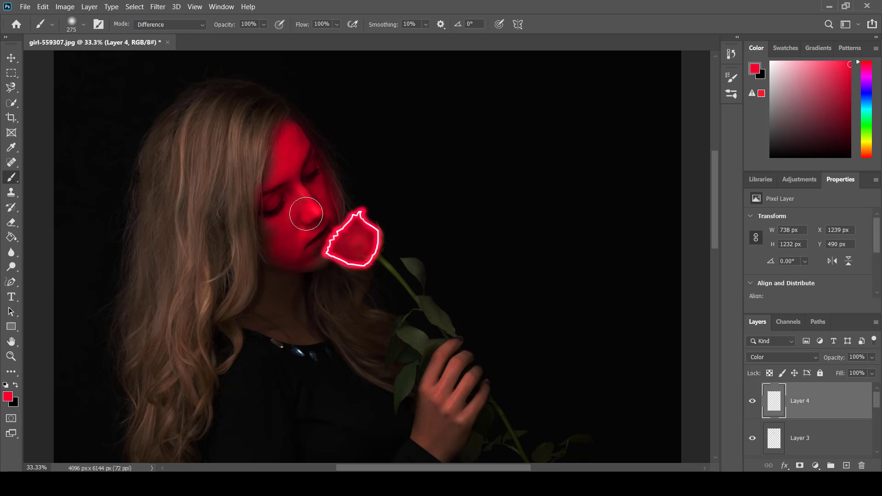
Step: Lower the brush opacity to 55% and paint red light over the hair strands framing the face, replacing the full-opacity hair stroke
{"action": "mouse_move", "coordinate": [278, 104]}
{"action": "left_mouse_down"}
{"action": "mouse_move", "coordinate": [253, 166]}
{"action": "mouse_move", "coordinate": [234, 312]}
{"action": "left_mouse_up"}
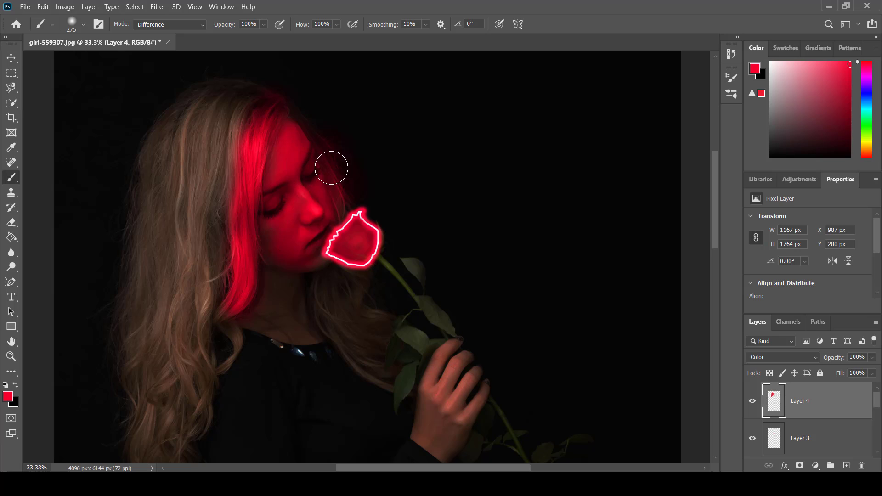
{"action": "key", "text": "ctrl+z"}
{"action": "left_click", "coordinate": [263, 25]}
{"action": "left_click", "coordinate": [251, 38]}
{"action": "right_click", "coordinate": [269, 114], "text": "alt"}
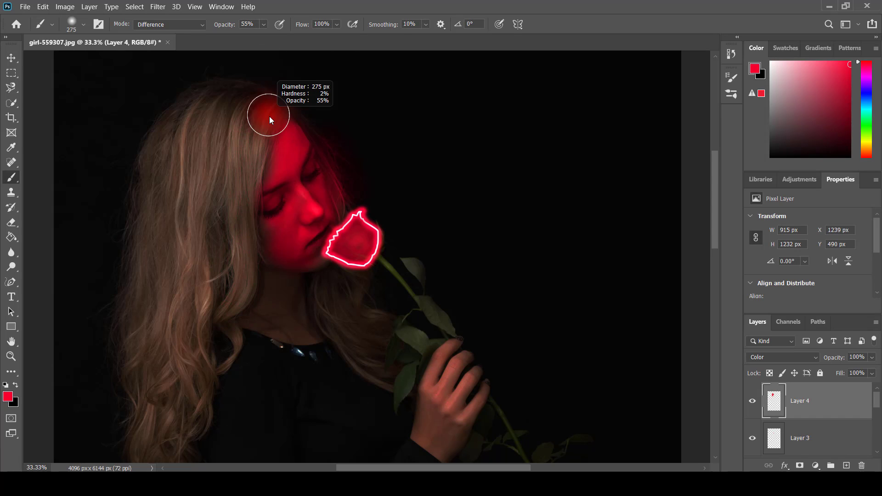
{"action": "mouse_move", "coordinate": [274, 107]}
{"action": "left_mouse_down"}
{"action": "mouse_move", "coordinate": [252, 173]}
{"action": "mouse_move", "coordinate": [248, 272]}
{"action": "mouse_move", "coordinate": [220, 304]}
{"action": "mouse_move", "coordinate": [232, 336]}
{"action": "mouse_move", "coordinate": [250, 309]}
{"action": "left_mouse_up"}
Step: Lower the brush opacity to 30% and paint red light over the neck, the necklace and the hair below the rose
{"action": "key", "text": "ctrl+plus"}
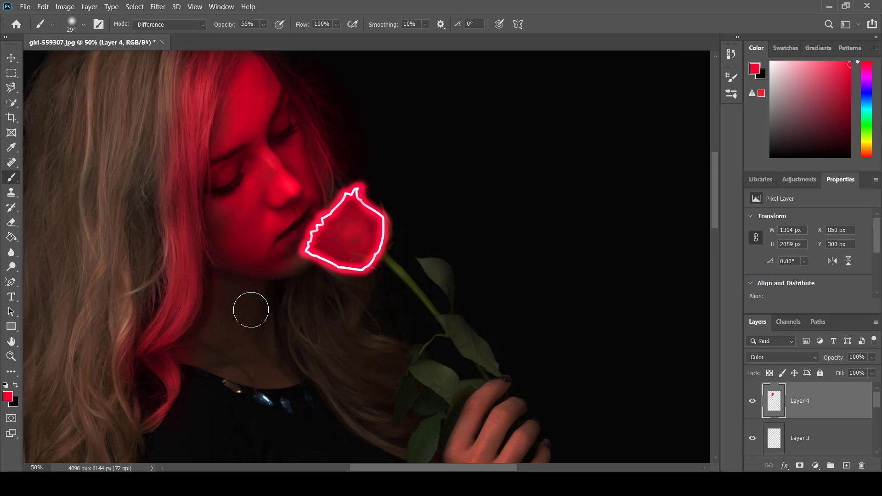
{"action": "left_click", "coordinate": [262, 27]}
{"action": "left_click", "coordinate": [258, 37]}
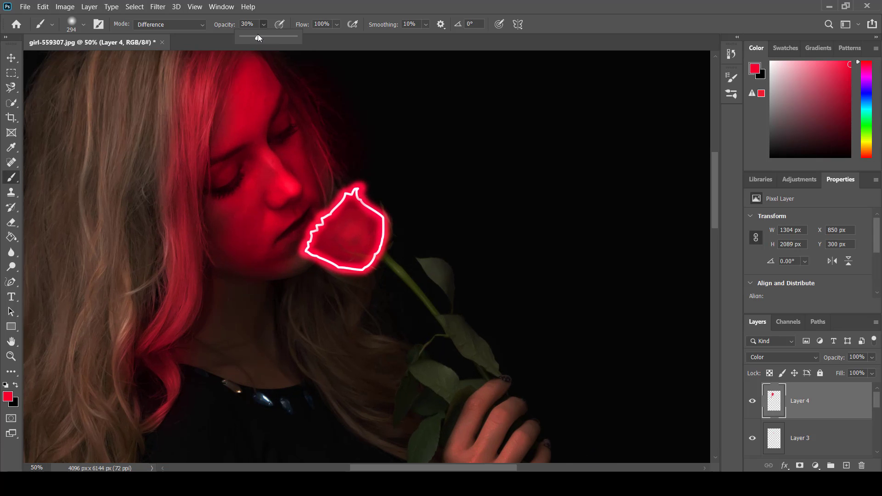
{"action": "mouse_move", "coordinate": [191, 344]}
{"action": "left_mouse_down"}
{"action": "mouse_move", "coordinate": [267, 369]}
{"action": "mouse_move", "coordinate": [231, 359]}
{"action": "mouse_move", "coordinate": [290, 391]}
{"action": "mouse_move", "coordinate": [270, 388]}
{"action": "mouse_move", "coordinate": [272, 402]}
{"action": "mouse_move", "coordinate": [284, 391]}
{"action": "mouse_move", "coordinate": [276, 379]}
{"action": "mouse_move", "coordinate": [228, 361]}
{"action": "mouse_move", "coordinate": [257, 378]}
{"action": "mouse_move", "coordinate": [288, 379]}
{"action": "mouse_move", "coordinate": [215, 360]}
{"action": "mouse_move", "coordinate": [292, 389]}
{"action": "mouse_move", "coordinate": [239, 342]}
{"action": "mouse_move", "coordinate": [230, 341]}
{"action": "mouse_move", "coordinate": [227, 351]}
{"action": "mouse_move", "coordinate": [275, 379]}
{"action": "mouse_move", "coordinate": [278, 351]}
{"action": "mouse_move", "coordinate": [230, 340]}
{"action": "mouse_move", "coordinate": [275, 383]}
{"action": "mouse_move", "coordinate": [265, 380]}
{"action": "mouse_move", "coordinate": [280, 376]}
{"action": "mouse_move", "coordinate": [210, 346]}
{"action": "mouse_move", "coordinate": [224, 361]}
{"action": "mouse_move", "coordinate": [286, 375]}
{"action": "mouse_move", "coordinate": [215, 346]}
{"action": "mouse_move", "coordinate": [216, 357]}
{"action": "mouse_move", "coordinate": [260, 376]}
{"action": "mouse_move", "coordinate": [214, 348]}
{"action": "mouse_move", "coordinate": [190, 347]}
{"action": "mouse_move", "coordinate": [274, 378]}
{"action": "mouse_move", "coordinate": [223, 356]}
{"action": "mouse_move", "coordinate": [277, 366]}
{"action": "mouse_move", "coordinate": [214, 343]}
{"action": "mouse_move", "coordinate": [250, 361]}
{"action": "mouse_move", "coordinate": [303, 329]}
{"action": "mouse_move", "coordinate": [313, 350]}
{"action": "mouse_move", "coordinate": [360, 372]}
{"action": "mouse_move", "coordinate": [342, 337]}
{"action": "mouse_move", "coordinate": [374, 362]}
{"action": "mouse_move", "coordinate": [331, 339]}
{"action": "mouse_move", "coordinate": [352, 385]}
{"action": "mouse_move", "coordinate": [395, 437]}
{"action": "mouse_move", "coordinate": [365, 364]}
{"action": "mouse_move", "coordinate": [388, 338]}
{"action": "mouse_move", "coordinate": [346, 356]}
{"action": "mouse_move", "coordinate": [354, 357]}
{"action": "mouse_move", "coordinate": [366, 412]}
{"action": "mouse_move", "coordinate": [325, 311]}
{"action": "mouse_move", "coordinate": [340, 321]}
{"action": "mouse_move", "coordinate": [353, 381]}
{"action": "left_mouse_up"}
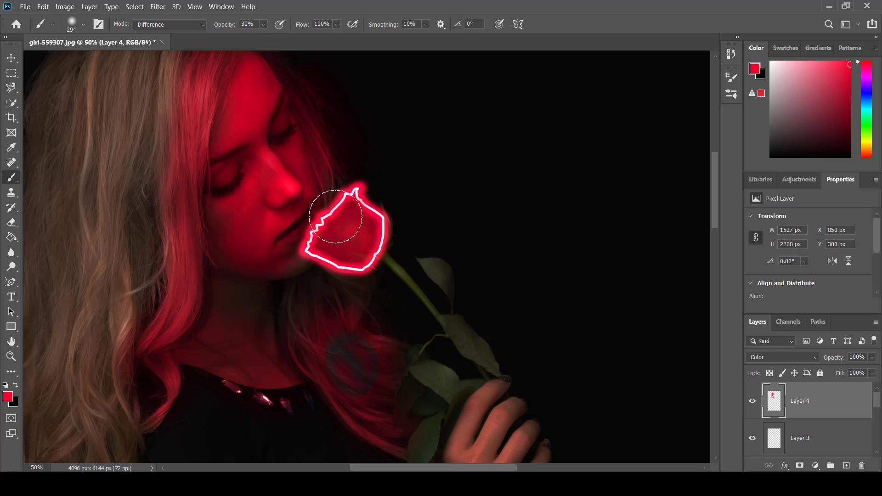
Step: Raise the brush opacity to 100% and paint red over the dark patch in the hair and the upper rose stem
{"action": "mouse_move", "coordinate": [263, 24]}
{"action": "left_mouse_down"}
{"action": "mouse_move", "coordinate": [270, 41]}
{"action": "mouse_move", "coordinate": [308, 45]}
{"action": "left_mouse_up"}
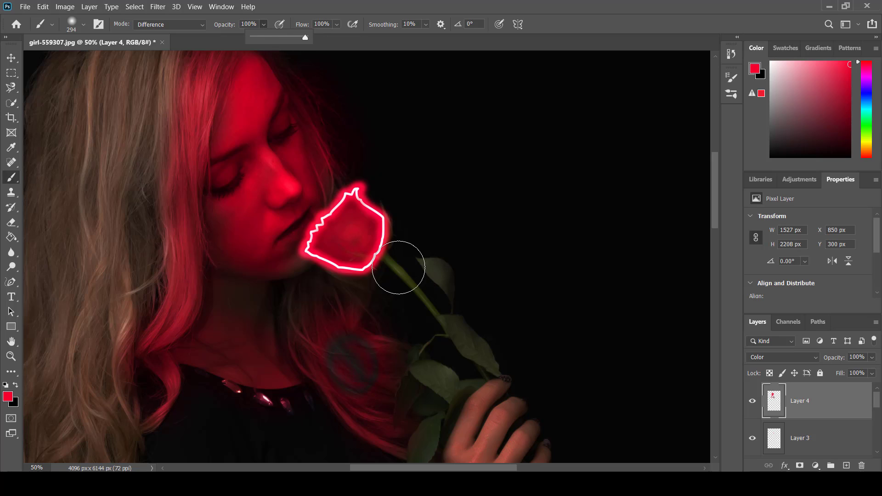
{"action": "mouse_move", "coordinate": [406, 265]}
{"action": "left_mouse_down"}
{"action": "mouse_move", "coordinate": [390, 318]}
{"action": "mouse_move", "coordinate": [406, 330]}
{"action": "mouse_move", "coordinate": [417, 311]}
{"action": "mouse_move", "coordinate": [366, 356]}
{"action": "mouse_move", "coordinate": [430, 324]}
{"action": "mouse_move", "coordinate": [364, 358]}
{"action": "left_mouse_up"}
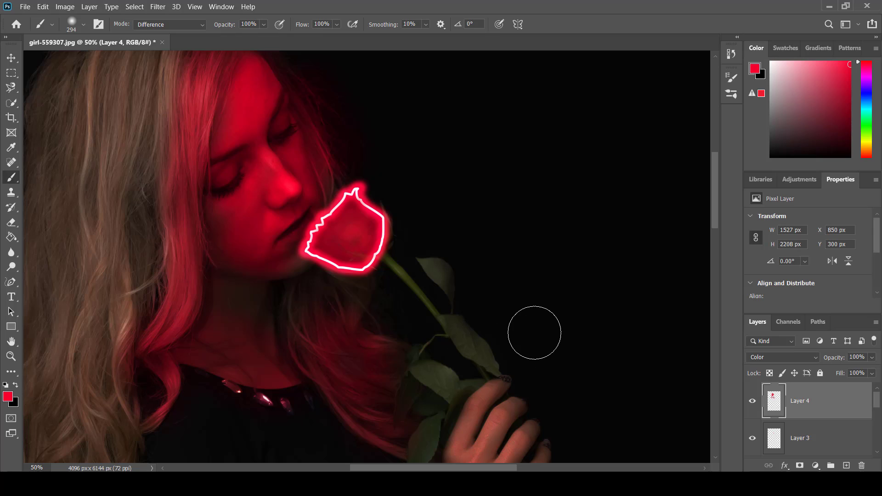
{"action": "mouse_move", "coordinate": [381, 233]}
{"action": "left_mouse_down"}
{"action": "mouse_move", "coordinate": [405, 265]}
{"action": "mouse_move", "coordinate": [419, 311]}
{"action": "left_mouse_up"}
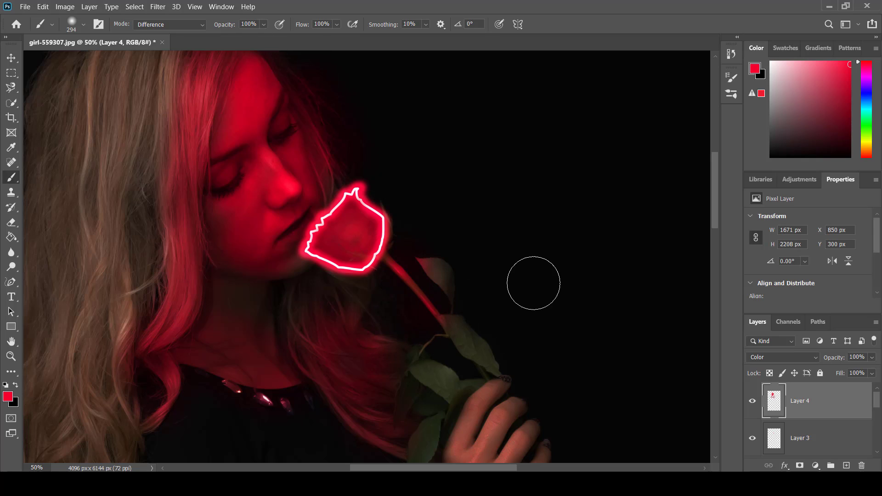
Step: Set the brush to 39% opacity and 126 px, and paint red light over the rose leaves above and beside the hand
{"action": "left_click", "coordinate": [263, 24]}
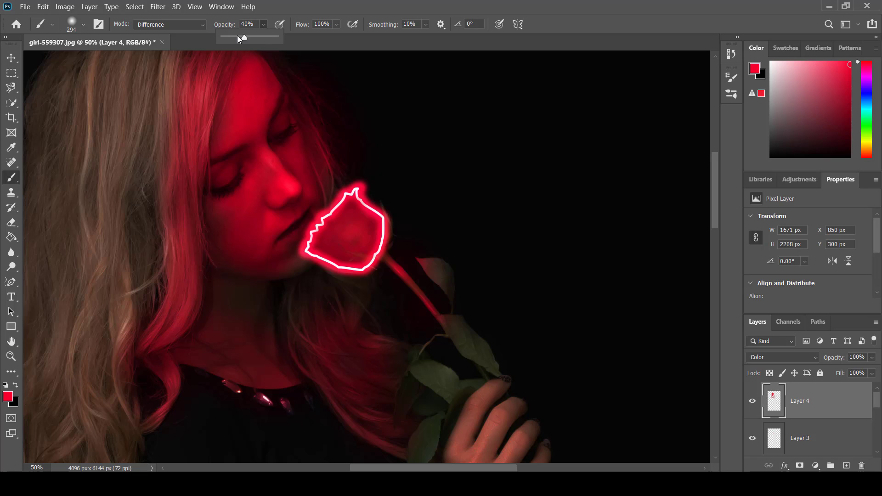
{"action": "left_click_drag", "start_coordinate": [241, 41], "coordinate": [248, 40]}
{"action": "scroll", "coordinate": [498, 309], "scroll_direction": "down", "scroll_amount": 2}
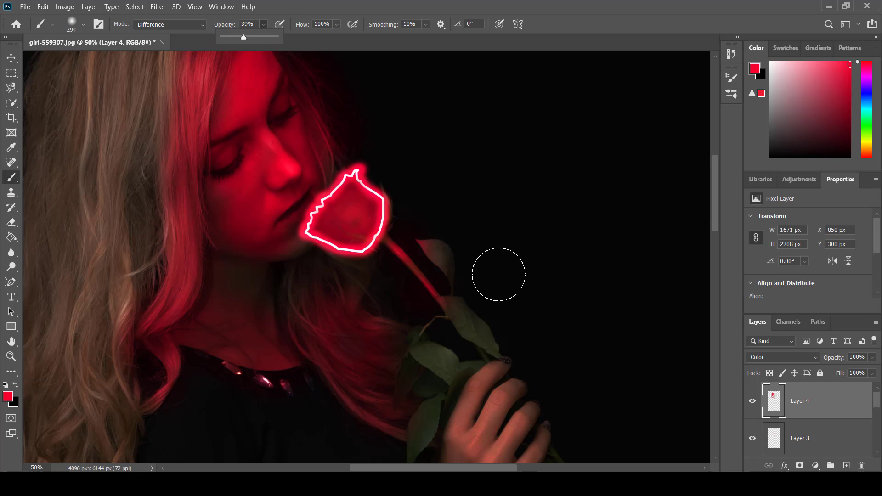
{"action": "key", "text": "ctrl+plus"}
{"action": "mouse_move", "coordinate": [488, 243]}
{"action": "left_mouse_down", "text": "alt"}
{"action": "mouse_move", "coordinate": [450, 235]}
{"action": "mouse_move", "coordinate": [460, 233]}
{"action": "mouse_move", "coordinate": [455, 261]}
{"action": "mouse_move", "coordinate": [518, 313]}
{"action": "mouse_move", "coordinate": [481, 313]}
{"action": "mouse_move", "coordinate": [511, 317]}
{"action": "mouse_move", "coordinate": [480, 347]}
{"action": "left_mouse_up", "text": "alt"}
{"action": "scroll", "coordinate": [519, 329], "scroll_direction": "down", "scroll_amount": 2}
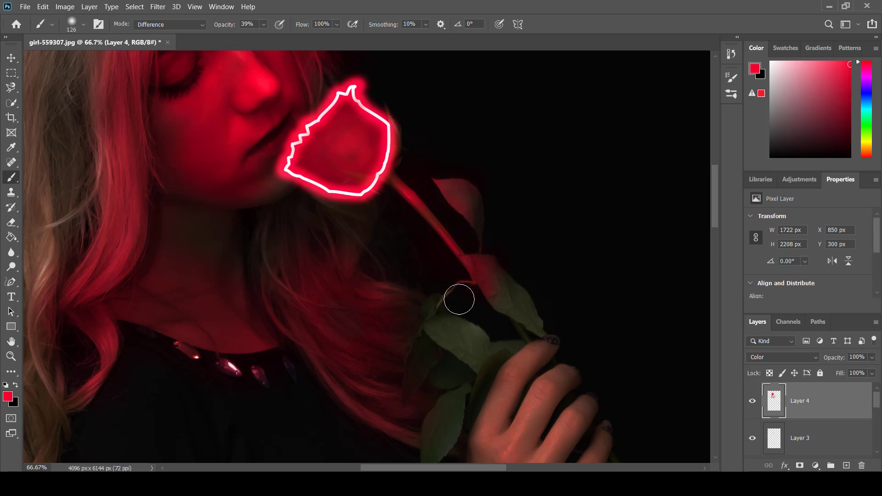
{"action": "scroll", "coordinate": [431, 344], "scroll_direction": "down", "scroll_amount": 2}
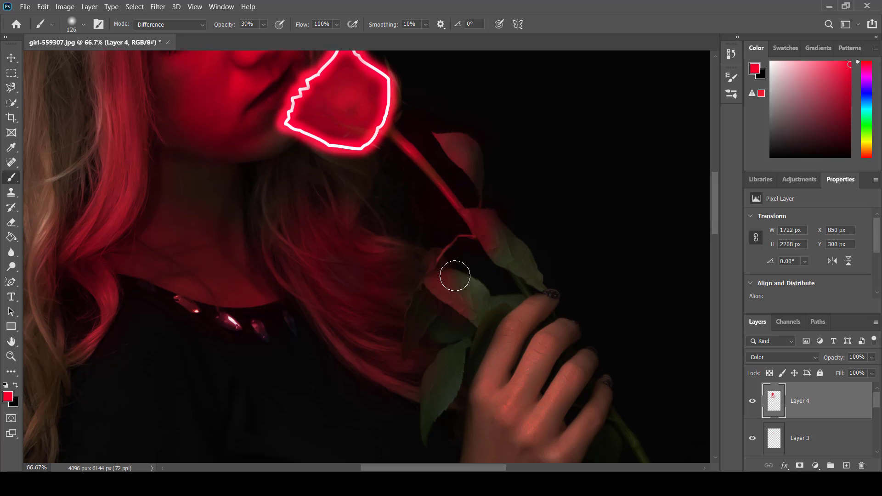
{"action": "scroll", "coordinate": [457, 286], "scroll_direction": "down", "scroll_amount": 2}
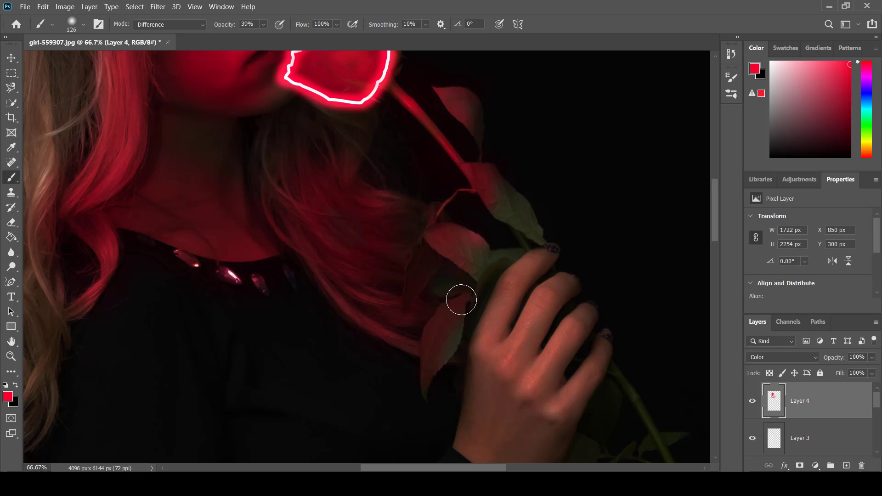
{"action": "mouse_move", "coordinate": [455, 311]}
{"action": "left_mouse_down"}
{"action": "mouse_move", "coordinate": [422, 400]}
{"action": "mouse_move", "coordinate": [434, 373]}
{"action": "mouse_move", "coordinate": [425, 359]}
{"action": "mouse_move", "coordinate": [418, 415]}
{"action": "left_mouse_up"}
{"action": "scroll", "coordinate": [584, 323], "scroll_direction": "up", "scroll_amount": 1}
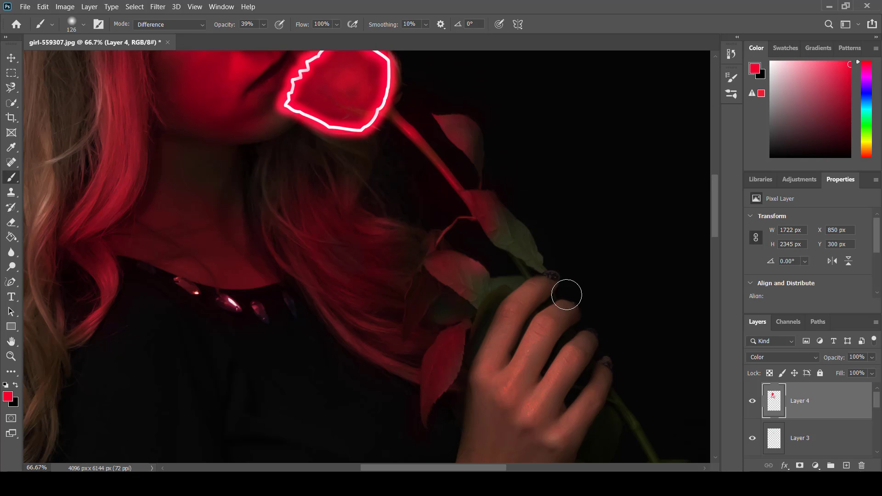
Step: Paint red light over the hand from the index finger outward, reducing the brush to 78 px and its opacity to 16%, and 9% for the farther fingers
{"action": "mouse_move", "coordinate": [567, 294]}
{"action": "left_mouse_down"}
{"action": "mouse_move", "coordinate": [550, 297]}
{"action": "mouse_move", "coordinate": [546, 279]}
{"action": "left_mouse_up"}
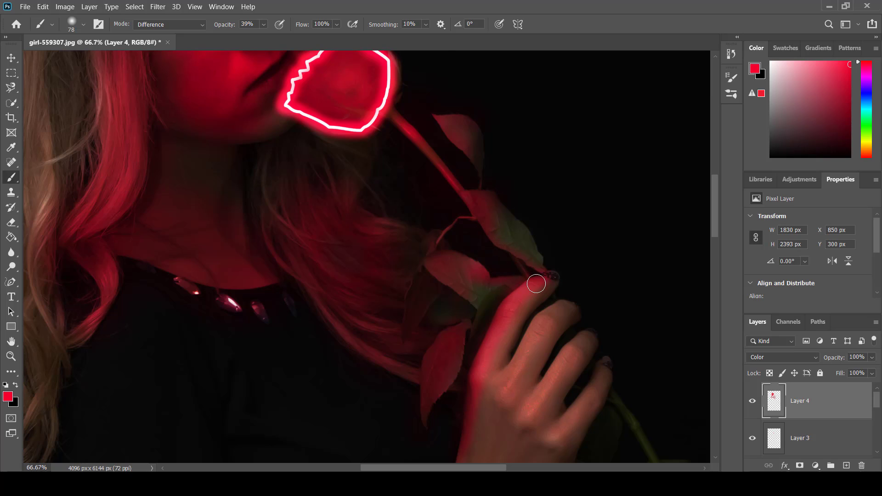
{"action": "scroll", "coordinate": [582, 317], "scroll_direction": "down", "scroll_amount": 3}
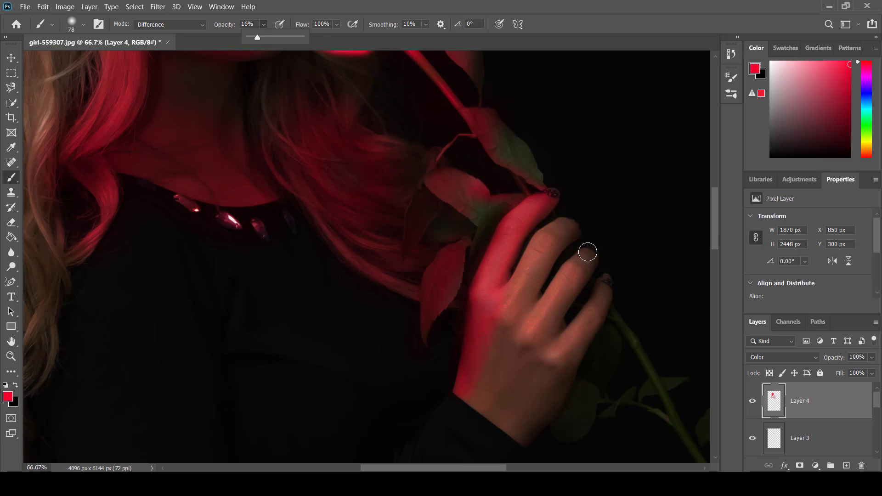
{"action": "left_click", "coordinate": [564, 222]}
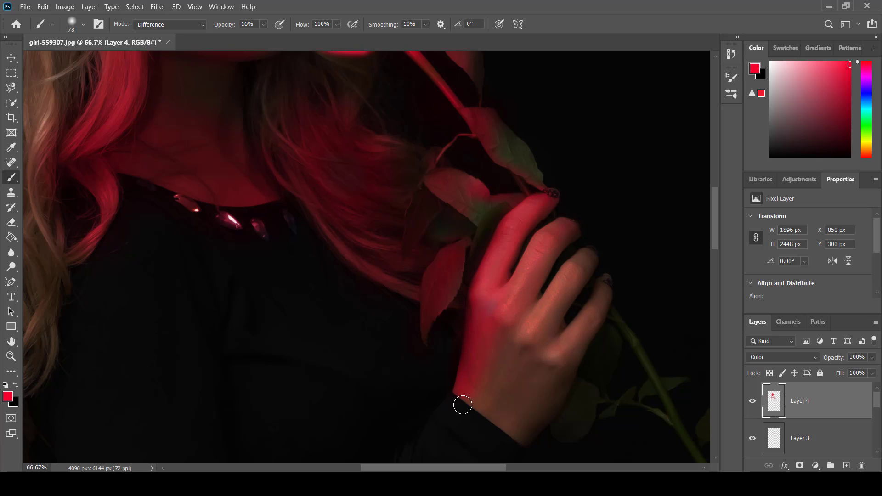
{"action": "left_click_drag", "start_coordinate": [462, 405], "coordinate": [567, 234]}
{"action": "left_click", "coordinate": [262, 27]}
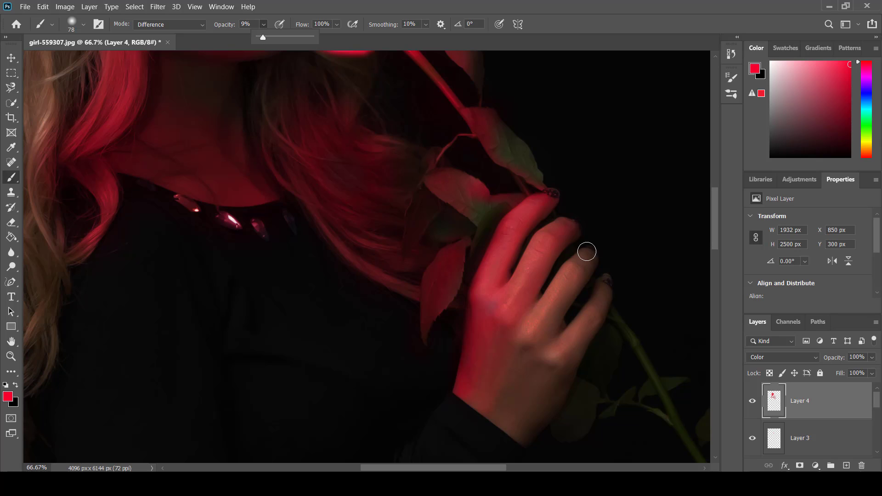
{"action": "left_click_drag", "start_coordinate": [586, 252], "coordinate": [556, 280]}
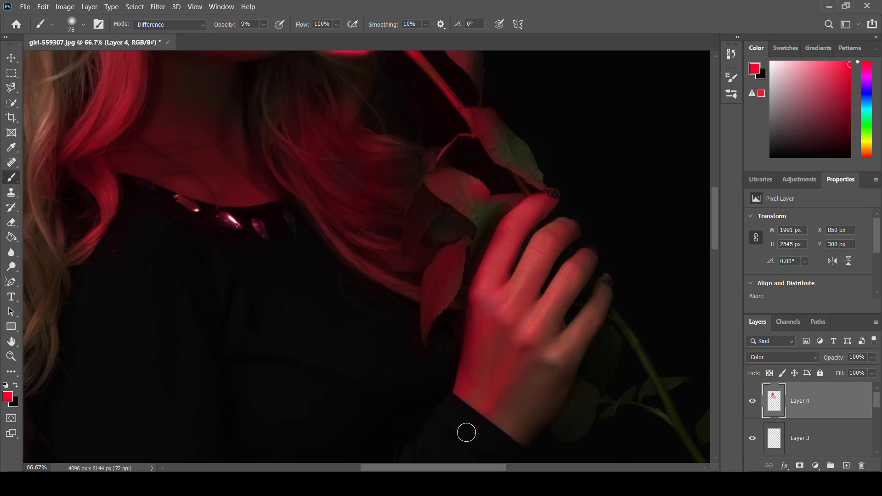
Step: Enlarge the brush to 241 px and paint faint red light at 9% opacity over the inner hair strands down to the tips
{"action": "scroll", "coordinate": [431, 311], "scroll_direction": "up", "scroll_amount": 5}
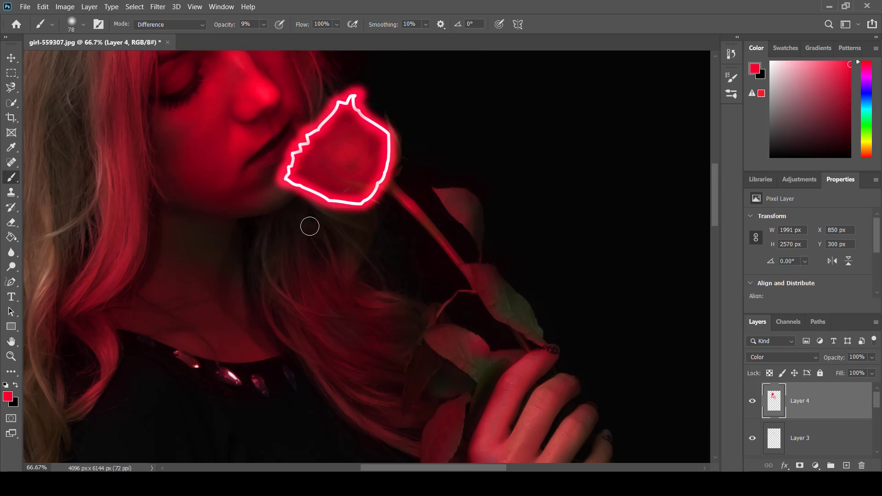
{"action": "key", "text": "ctrl+minus"}
{"action": "key", "text": "ctrl+minus"}
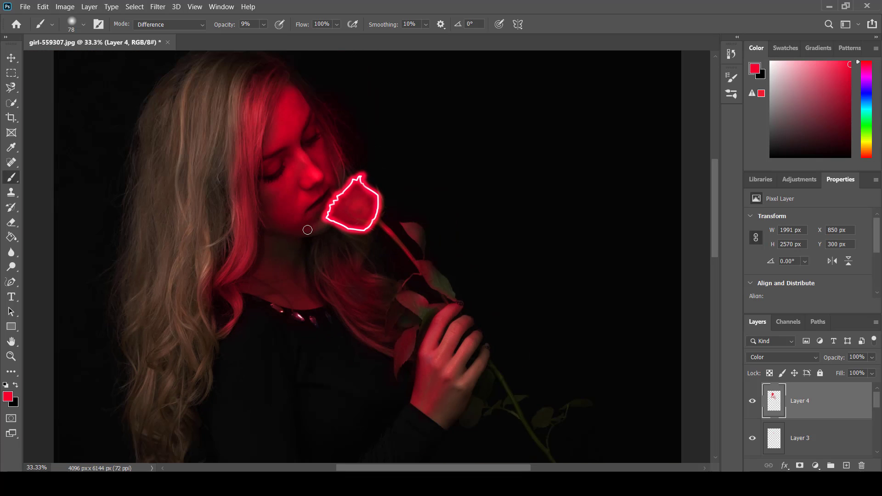
{"action": "scroll", "coordinate": [305, 238], "scroll_direction": "down", "scroll_amount": 2}
{"action": "left_click_drag", "start_coordinate": [296, 289], "coordinate": [317, 302]}
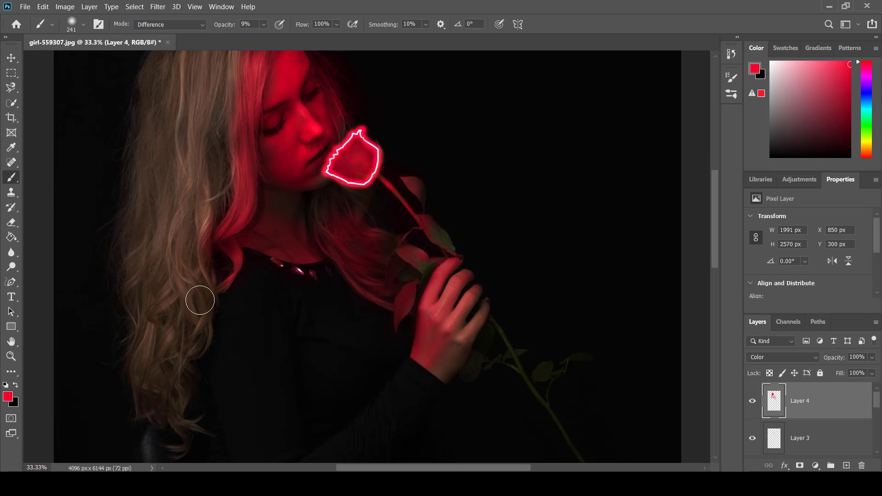
{"action": "mouse_move", "coordinate": [203, 306]}
{"action": "left_mouse_down"}
{"action": "mouse_move", "coordinate": [196, 365]}
{"action": "mouse_move", "coordinate": [214, 310]}
{"action": "mouse_move", "coordinate": [208, 266]}
{"action": "mouse_move", "coordinate": [208, 288]}
{"action": "mouse_move", "coordinate": [234, 163]}
{"action": "left_mouse_up"}
{"action": "scroll", "coordinate": [224, 197], "scroll_direction": "up", "scroll_amount": 2}
{"action": "scroll", "coordinate": [195, 386], "scroll_direction": "down", "scroll_amount": 2}
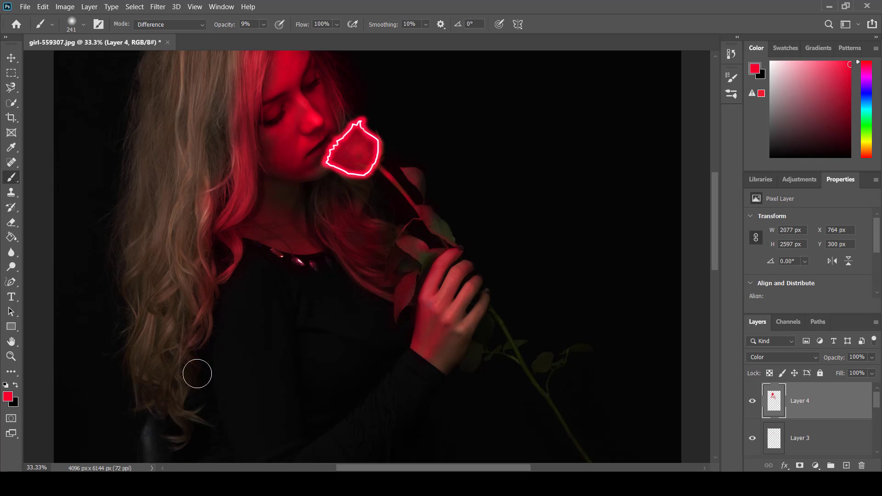
{"action": "left_click_drag", "start_coordinate": [197, 374], "coordinate": [207, 332]}
{"action": "mouse_move", "coordinate": [197, 411]}
{"action": "left_mouse_down"}
{"action": "mouse_move", "coordinate": [191, 401]}
{"action": "mouse_move", "coordinate": [193, 422]}
{"action": "mouse_move", "coordinate": [187, 377]}
{"action": "mouse_move", "coordinate": [192, 402]}
{"action": "mouse_move", "coordinate": [189, 356]}
{"action": "mouse_move", "coordinate": [192, 416]}
{"action": "mouse_move", "coordinate": [190, 357]}
{"action": "mouse_move", "coordinate": [213, 315]}
{"action": "mouse_move", "coordinate": [209, 286]}
{"action": "left_mouse_up"}
{"action": "scroll", "coordinate": [240, 197], "scroll_direction": "up", "scroll_amount": 3}
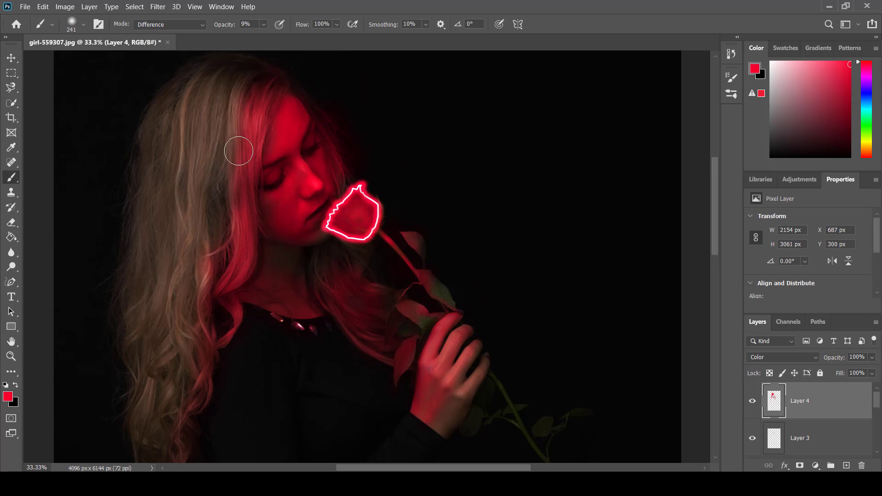
{"action": "scroll", "coordinate": [221, 300], "scroll_direction": "up", "scroll_amount": 2}
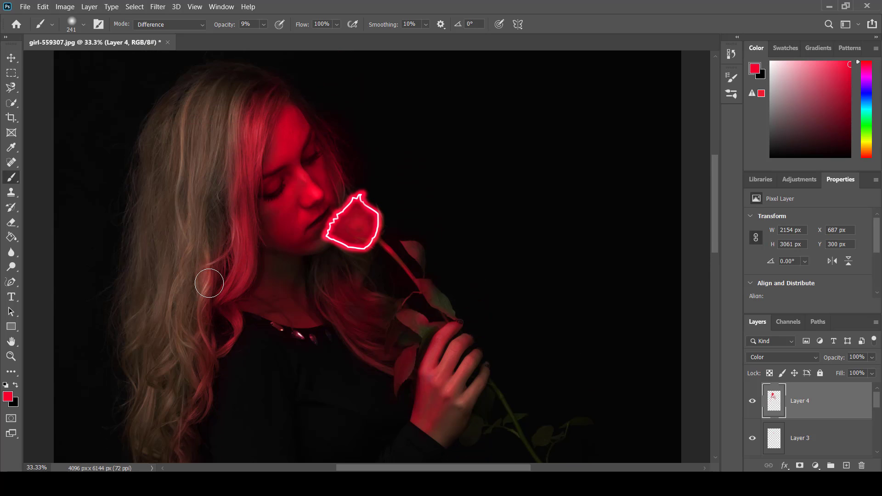
Step: Erase the red spill in the gaps between the hair strands beside the neck with a 21 px Eraser at 40% opacity
{"action": "key", "text": "ctrl+plus"}
{"action": "key", "text": "ctrl+plus"}
{"action": "key", "text": "ctrl+plus"}
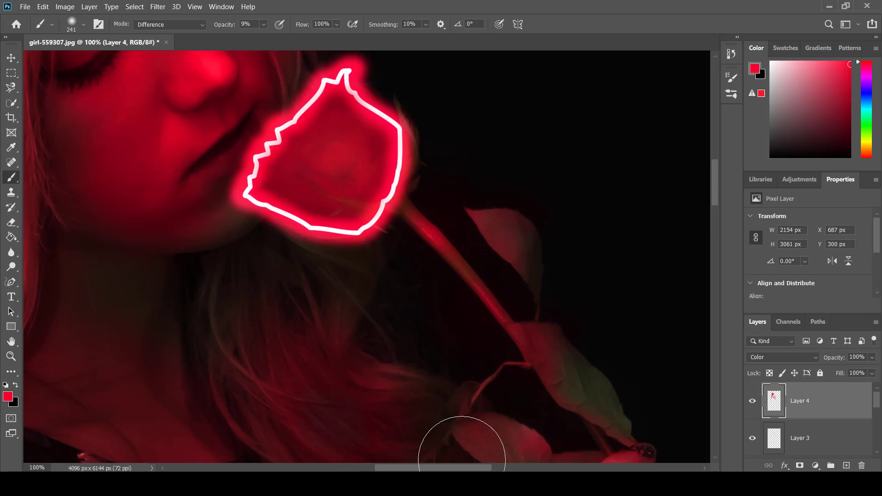
{"action": "left_click_drag", "start_coordinate": [462, 467], "coordinate": [390, 467]}
{"action": "left_click", "coordinate": [12, 222]}
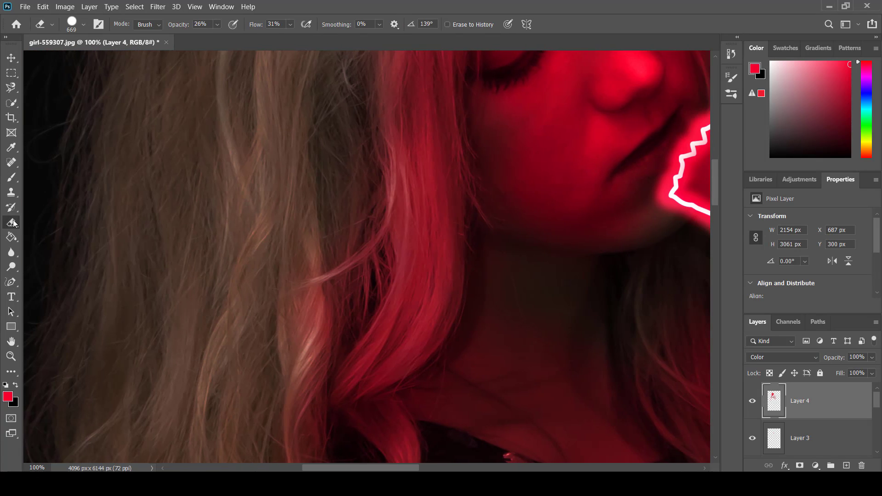
{"action": "left_click_drag", "start_coordinate": [213, 289], "coordinate": [45, 273]}
{"action": "left_click_drag", "start_coordinate": [262, 305], "coordinate": [241, 304]}
{"action": "mouse_move", "coordinate": [367, 276]}
{"action": "left_mouse_down"}
{"action": "mouse_move", "coordinate": [345, 324]}
{"action": "mouse_move", "coordinate": [368, 282]}
{"action": "left_mouse_up"}
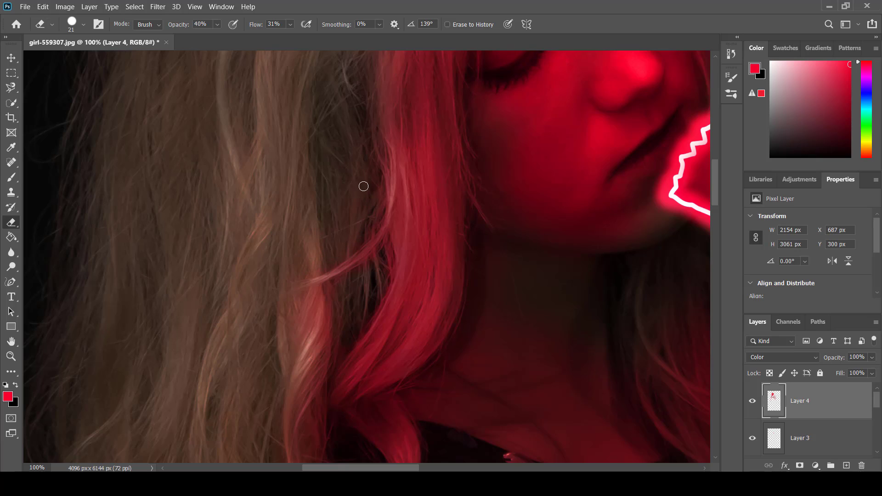
{"action": "scroll", "coordinate": [390, 310], "scroll_direction": "down", "scroll_amount": 10}
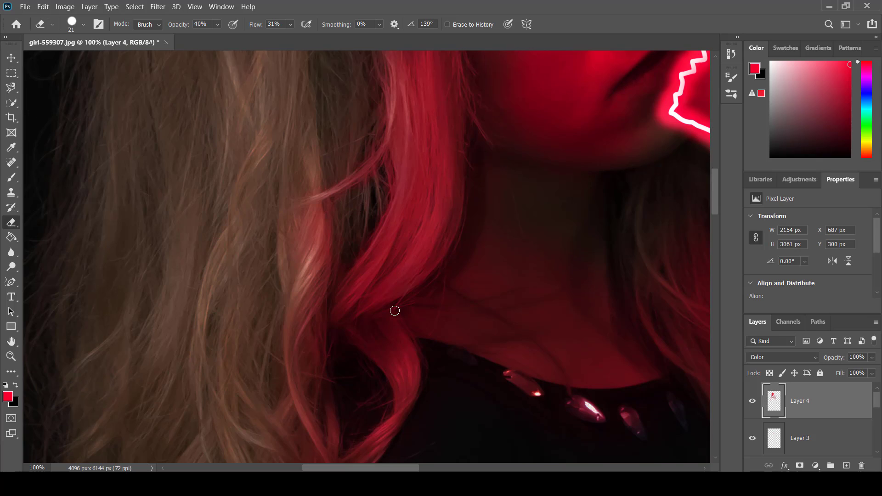
Step: Enlarge the Eraser to 154 px and soften the red tint on the lower hair strands beside the shoulder
{"action": "right_click", "coordinate": [269, 243], "text": "alt"}
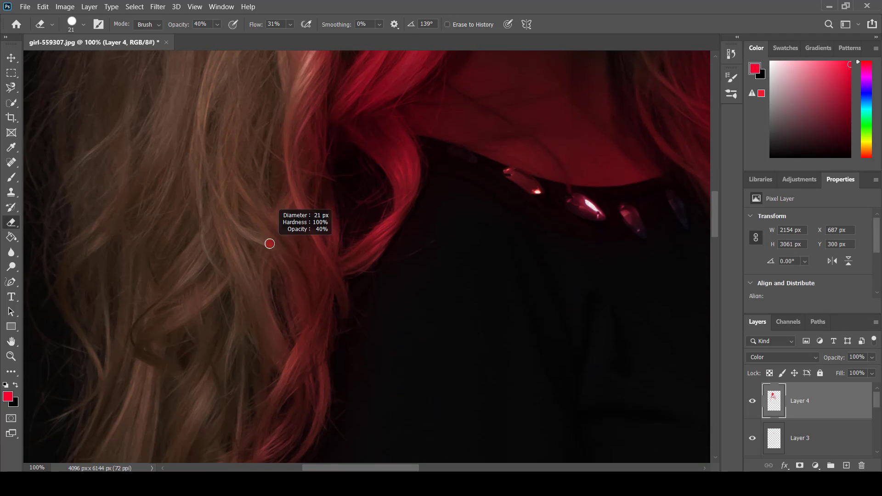
{"action": "left_click_drag", "start_coordinate": [307, 282], "coordinate": [345, 286]}
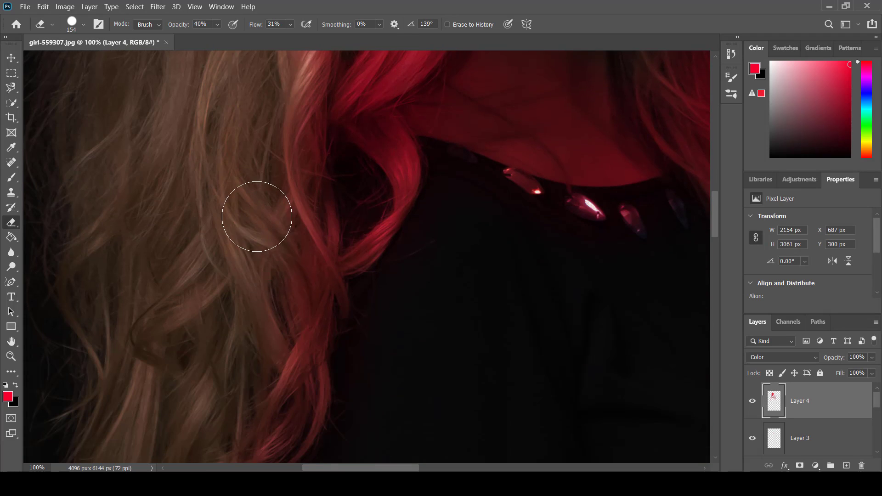
{"action": "mouse_move", "coordinate": [269, 274]}
{"action": "left_mouse_down"}
{"action": "mouse_move", "coordinate": [261, 324]}
{"action": "mouse_move", "coordinate": [279, 279]}
{"action": "mouse_move", "coordinate": [275, 266]}
{"action": "mouse_move", "coordinate": [240, 367]}
{"action": "mouse_move", "coordinate": [269, 241]}
{"action": "mouse_move", "coordinate": [251, 323]}
{"action": "mouse_move", "coordinate": [279, 263]}
{"action": "left_mouse_up"}
{"action": "scroll", "coordinate": [461, 317], "scroll_direction": "up", "scroll_amount": 3}
{"action": "scroll", "coordinate": [462, 318], "scroll_direction": "up", "scroll_amount": 5}
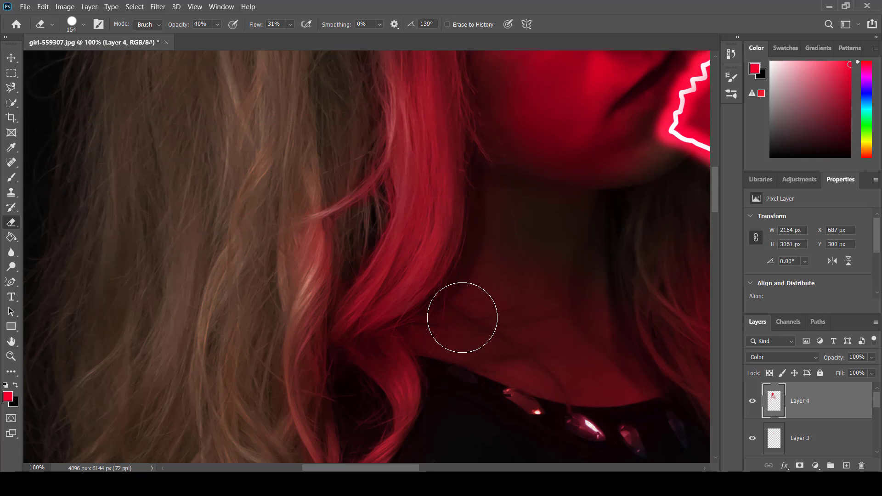
{"action": "scroll", "coordinate": [462, 317], "scroll_direction": "down", "scroll_amount": 3}
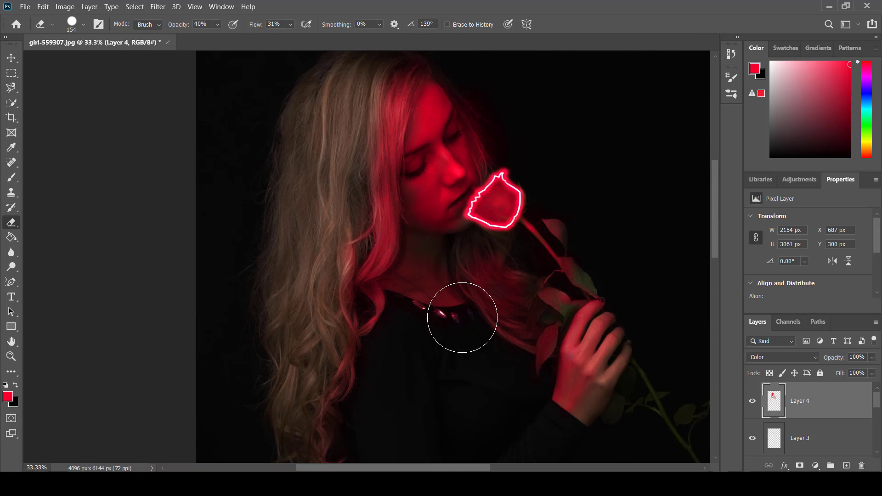
{"action": "scroll", "coordinate": [462, 318], "scroll_direction": "down", "scroll_amount": 1}
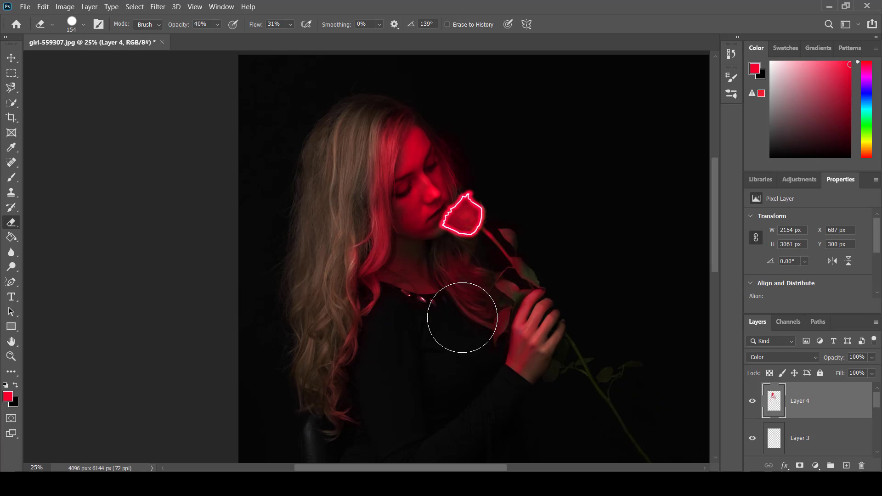
{"action": "scroll", "coordinate": [462, 317], "scroll_direction": "down", "scroll_amount": 2}
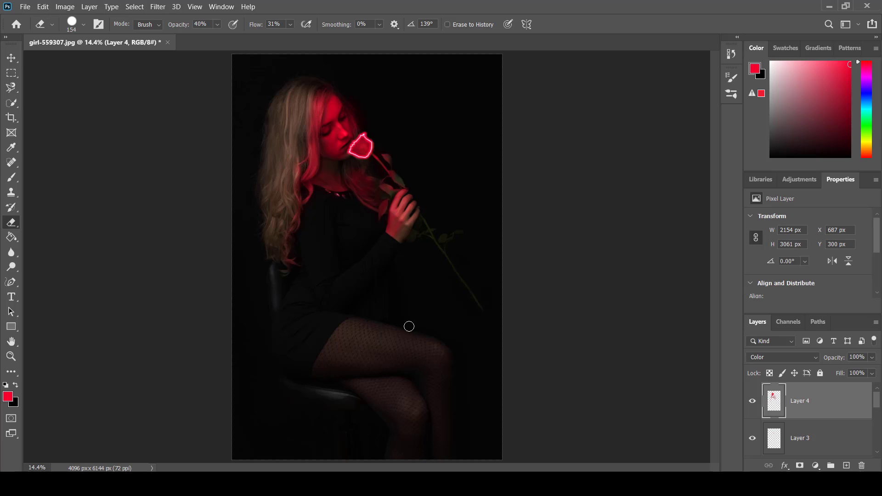
{"action": "left_click_drag", "start_coordinate": [409, 326], "coordinate": [432, 334]}
{"action": "left_click", "coordinate": [217, 25]}
{"action": "left_click_drag", "start_coordinate": [221, 42], "coordinate": [232, 41]}
Step: Paint red light over both legs with a large soft brush, starting at 59% opacity and 630 px and finishing at 24% and 741 px
{"action": "left_click", "coordinate": [11, 177]}
{"action": "left_click", "coordinate": [263, 25]}
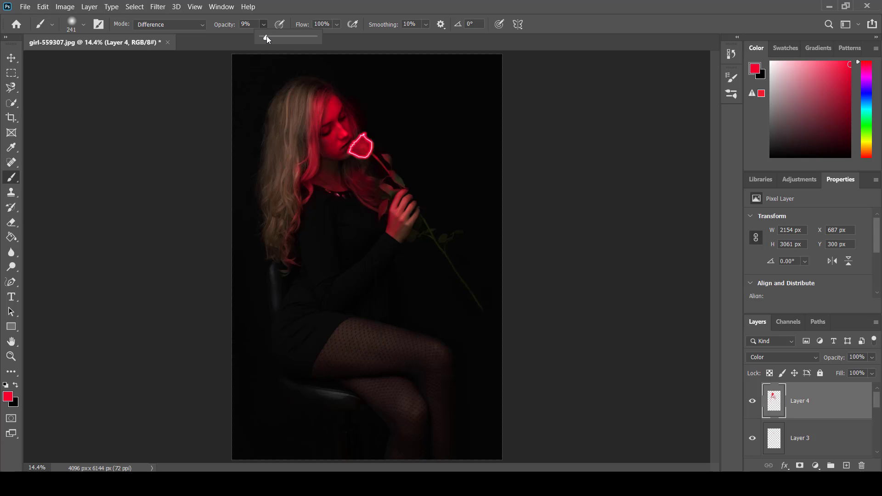
{"action": "left_click_drag", "start_coordinate": [266, 36], "coordinate": [291, 75]}
{"action": "right_click", "coordinate": [348, 343], "text": "alt"}
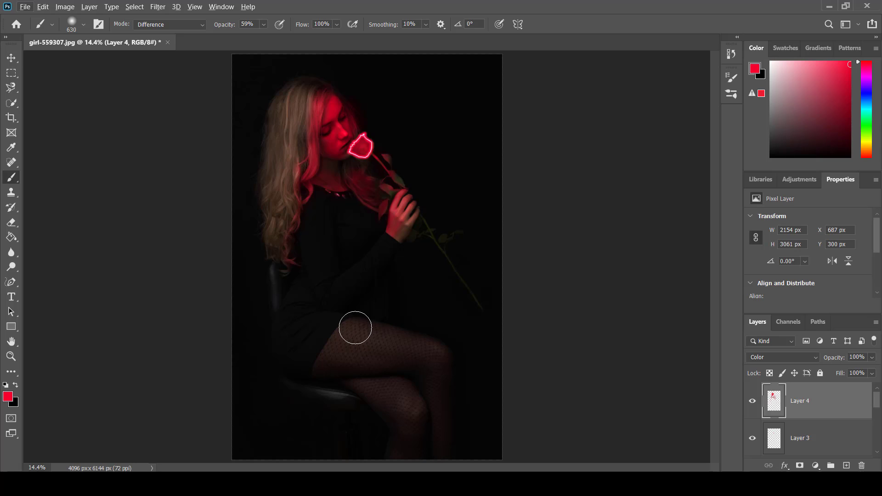
{"action": "right_click", "coordinate": [355, 325], "text": "alt"}
{"action": "mouse_move", "coordinate": [353, 329]}
{"action": "left_mouse_down"}
{"action": "mouse_move", "coordinate": [432, 350]}
{"action": "mouse_move", "coordinate": [348, 328]}
{"action": "mouse_move", "coordinate": [425, 353]}
{"action": "mouse_move", "coordinate": [433, 373]}
{"action": "mouse_move", "coordinate": [433, 360]}
{"action": "mouse_move", "coordinate": [416, 403]}
{"action": "mouse_move", "coordinate": [383, 394]}
{"action": "mouse_move", "coordinate": [411, 415]}
{"action": "mouse_move", "coordinate": [409, 425]}
{"action": "mouse_move", "coordinate": [440, 398]}
{"action": "mouse_move", "coordinate": [439, 371]}
{"action": "mouse_move", "coordinate": [346, 352]}
{"action": "left_mouse_up"}
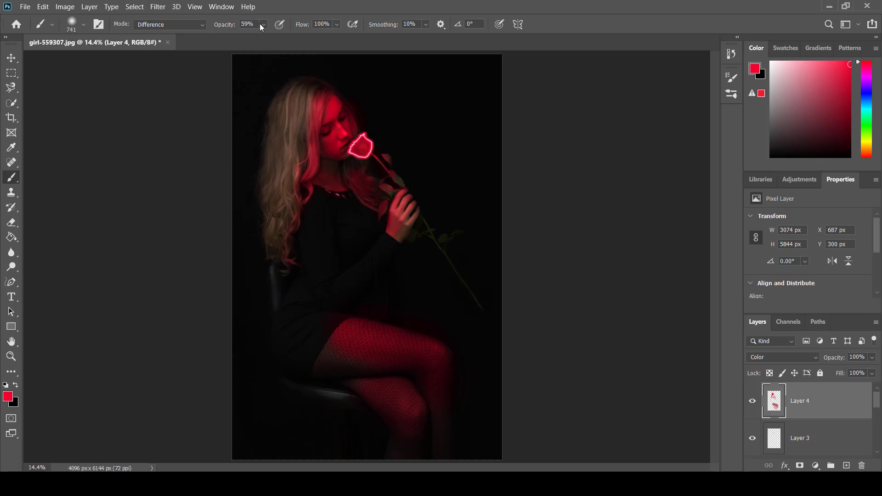
{"action": "mouse_move", "coordinate": [441, 356]}
{"action": "left_mouse_down"}
{"action": "mouse_move", "coordinate": [445, 401]}
{"action": "mouse_move", "coordinate": [303, 348]}
{"action": "mouse_move", "coordinate": [351, 355]}
{"action": "mouse_move", "coordinate": [331, 352]}
{"action": "mouse_move", "coordinate": [376, 370]}
{"action": "mouse_move", "coordinate": [337, 352]}
{"action": "mouse_move", "coordinate": [359, 364]}
{"action": "mouse_move", "coordinate": [427, 356]}
{"action": "mouse_move", "coordinate": [444, 398]}
{"action": "mouse_move", "coordinate": [444, 382]}
{"action": "left_mouse_up"}
Step: Stamp all visible layers into a new merged layer at the top of the layer stack
{"action": "key", "text": "v"}
{"action": "key", "text": "ctrl+shift+alt+e"}
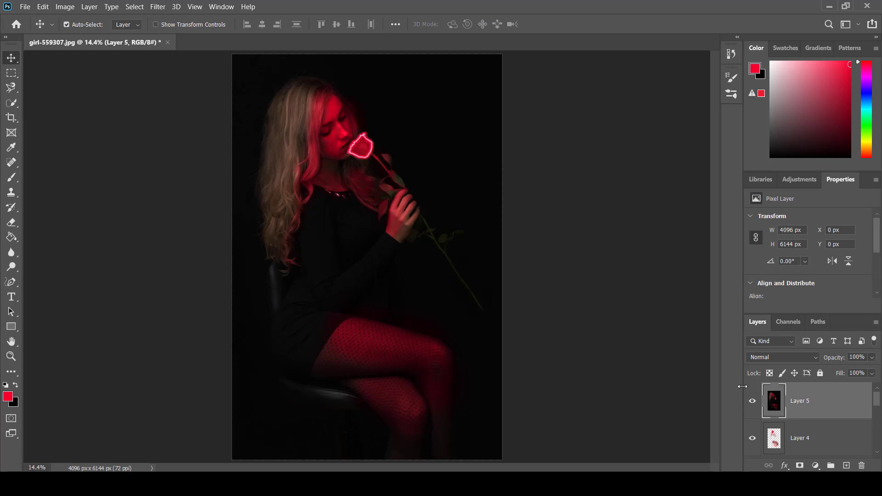
Step: Open the Filter Gallery for the merged layer with the whole image shown in the preview at 12.5%
{"action": "left_click", "coordinate": [134, 6]}
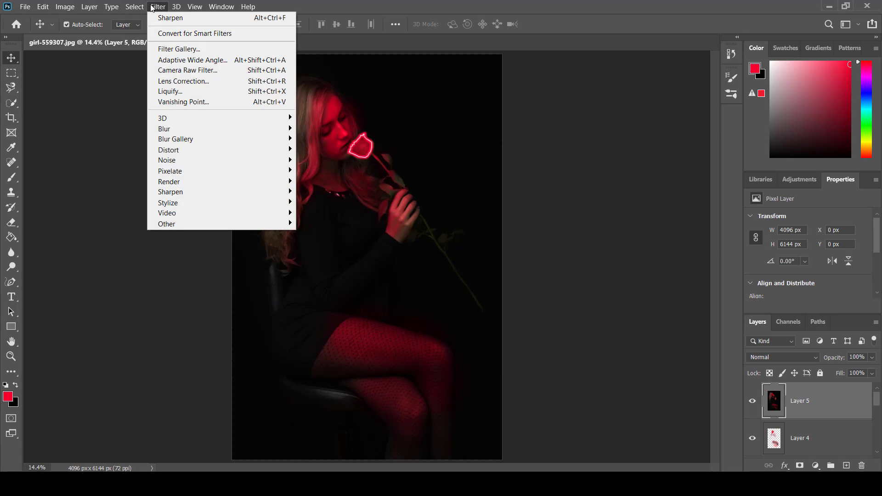
{"action": "left_click", "coordinate": [169, 48]}
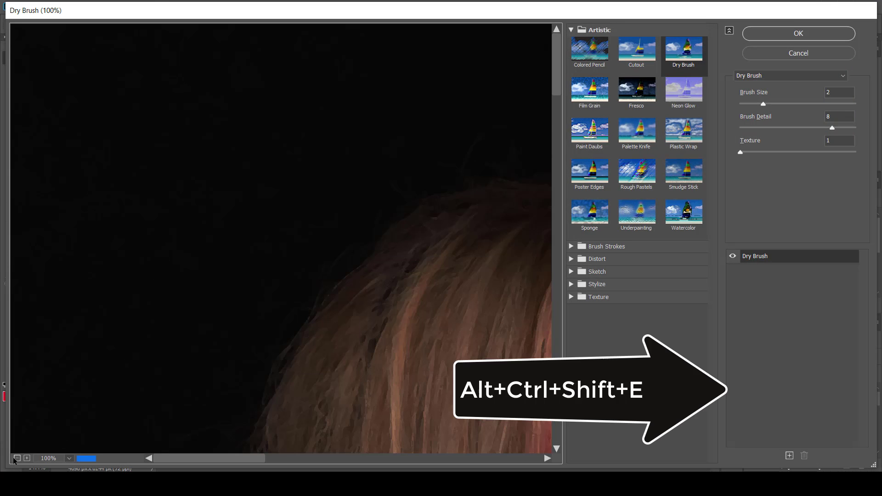
{"action": "left_click", "coordinate": [17, 459]}
{"action": "left_click", "coordinate": [17, 459]}
{"action": "left_click", "coordinate": [16, 458]}
{"action": "left_click", "coordinate": [16, 458]}
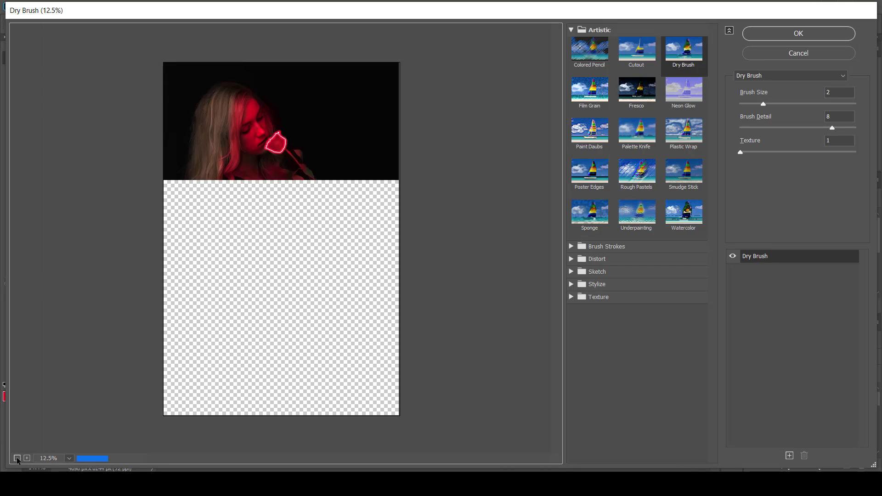
Step: Try the Dry Brush, Fresco, Cutout and Film Grain artistic filters on the merged image
{"action": "left_click", "coordinate": [684, 61]}
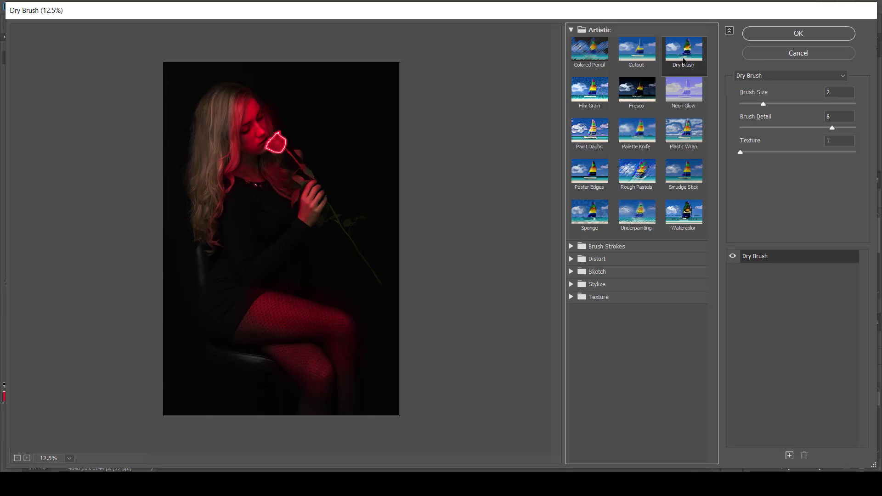
{"action": "left_click", "coordinate": [649, 92]}
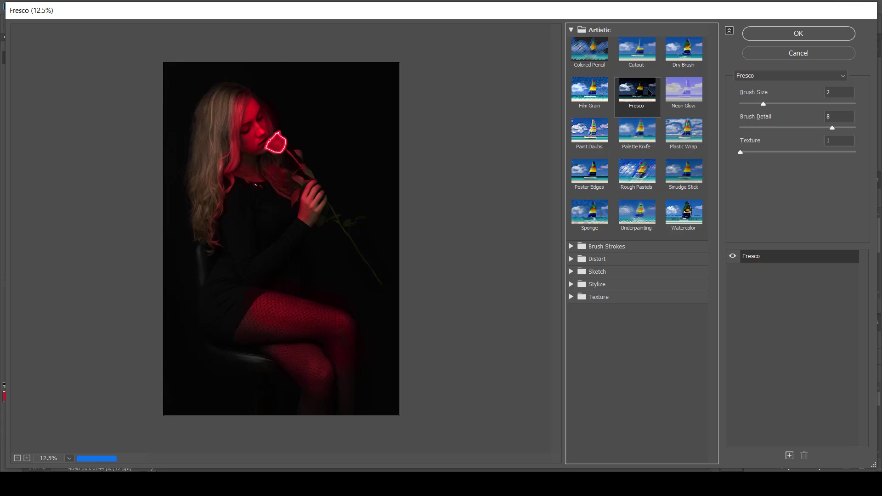
{"action": "left_click", "coordinate": [647, 50]}
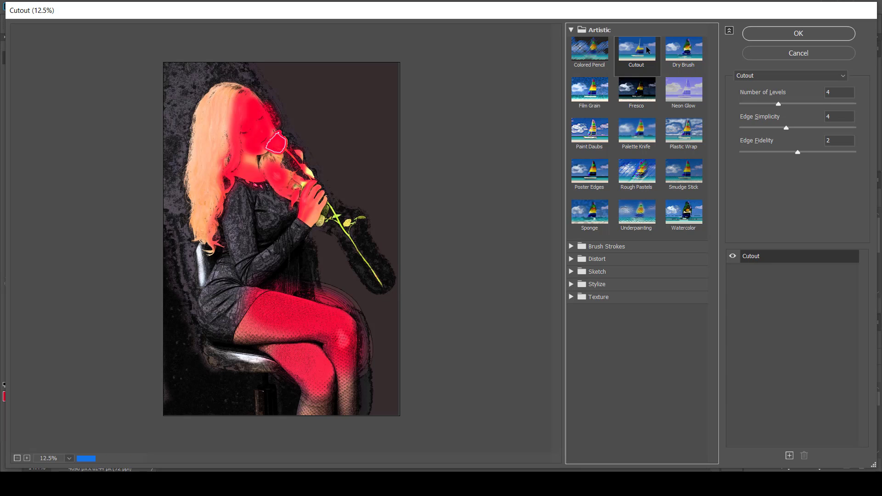
{"action": "left_click", "coordinate": [592, 87]}
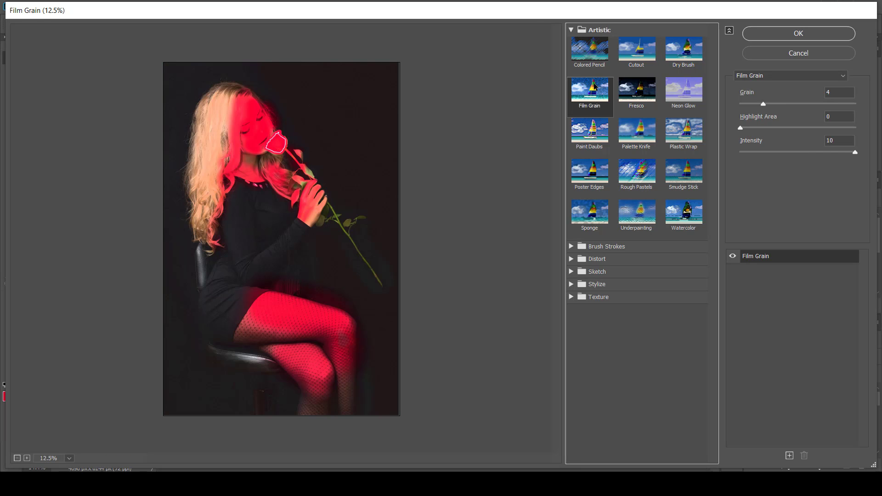
Step: Apply the Paint Daubs filter to the merged layer with brush size 8, sharpness 7 and the Simple brush type
{"action": "left_click", "coordinate": [594, 134]}
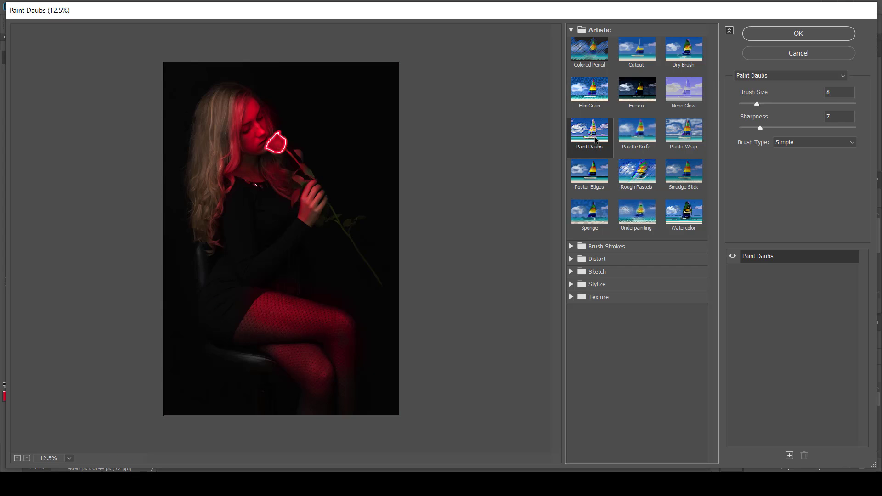
{"action": "left_click", "coordinate": [777, 37]}
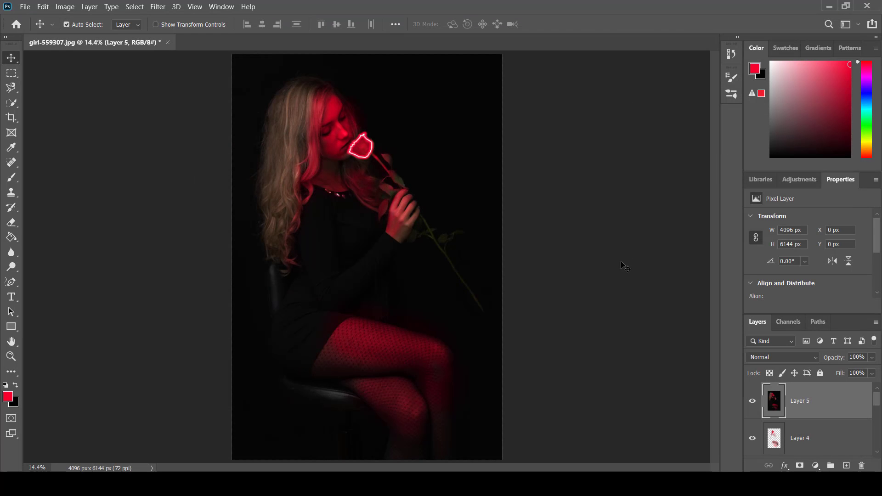